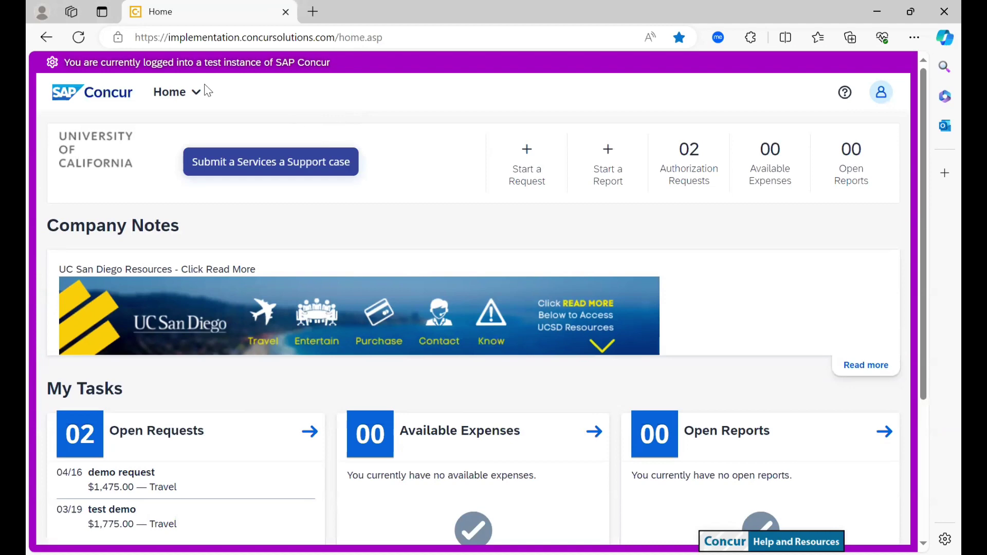
Open the approved test demo request from the Requests area
click(180, 93)
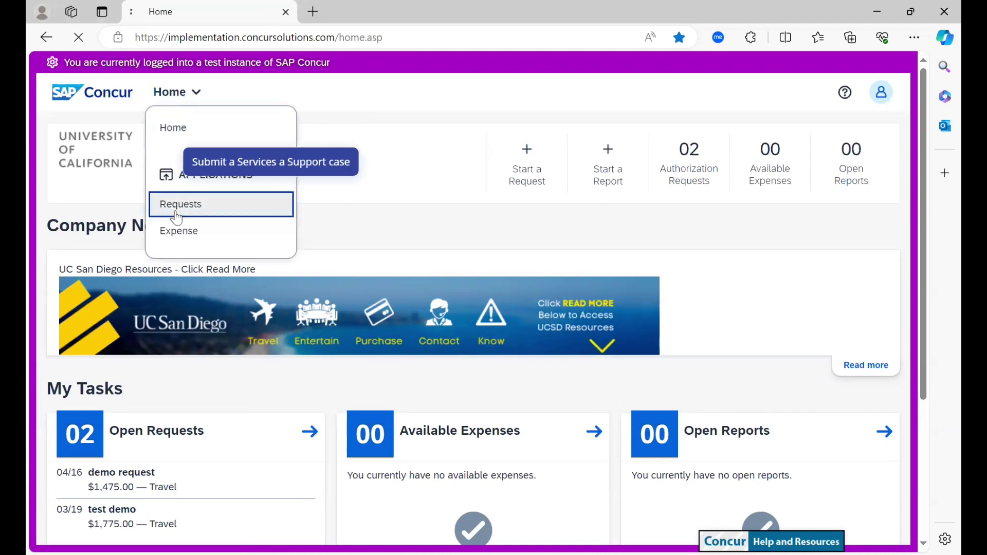
click(174, 211)
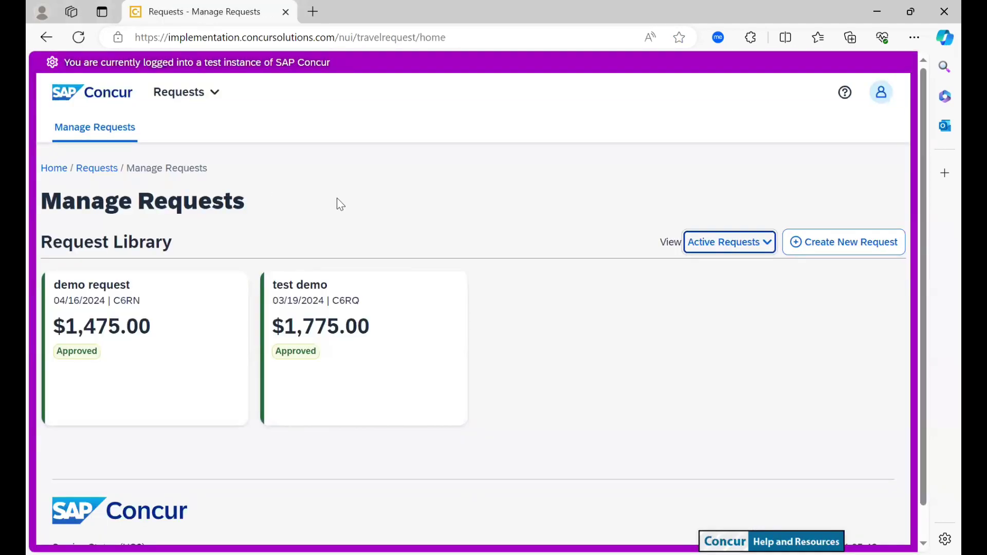
scroll(338, 202, down, 1)
click(383, 320)
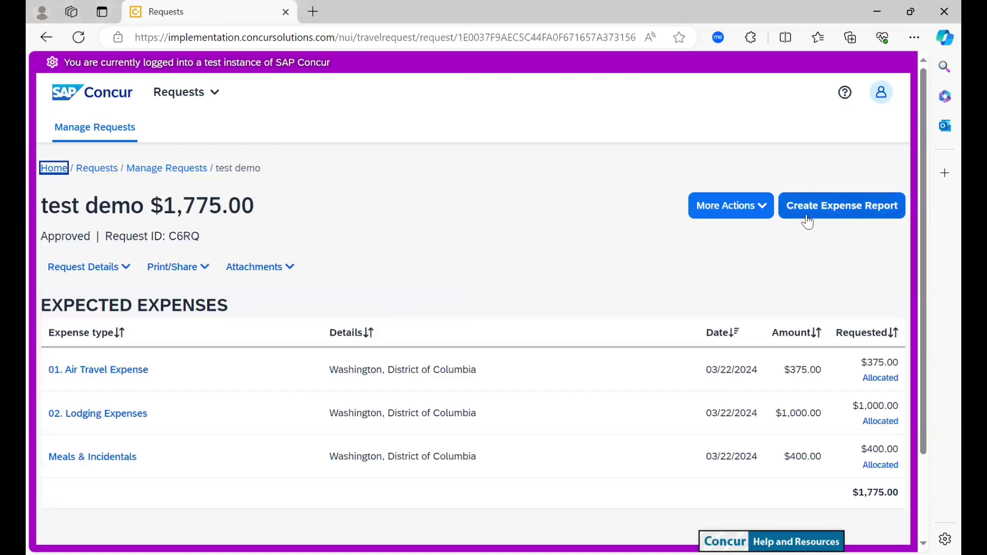
Create the test demo expense report from the approved $1,775.00 request
click(809, 212)
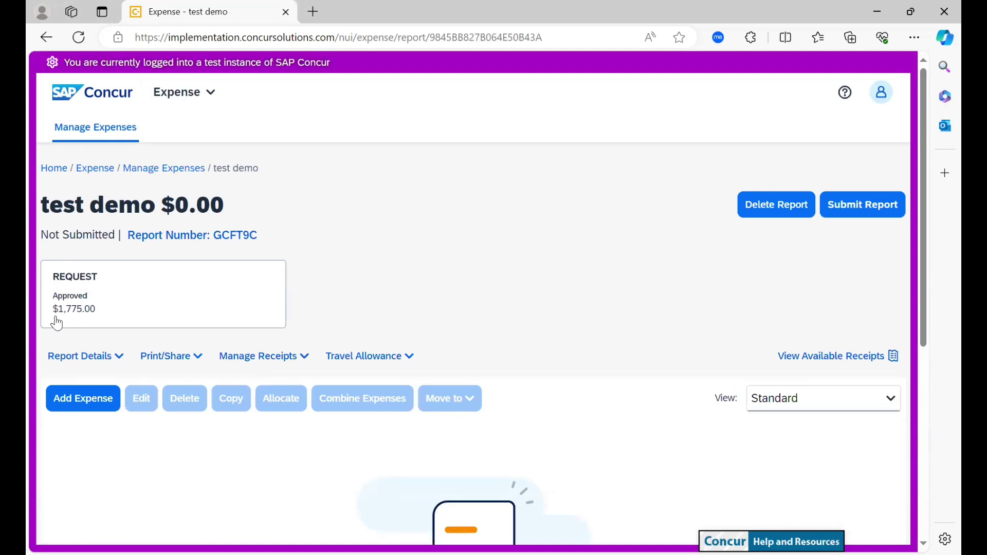
scroll(92, 321, down, 2)
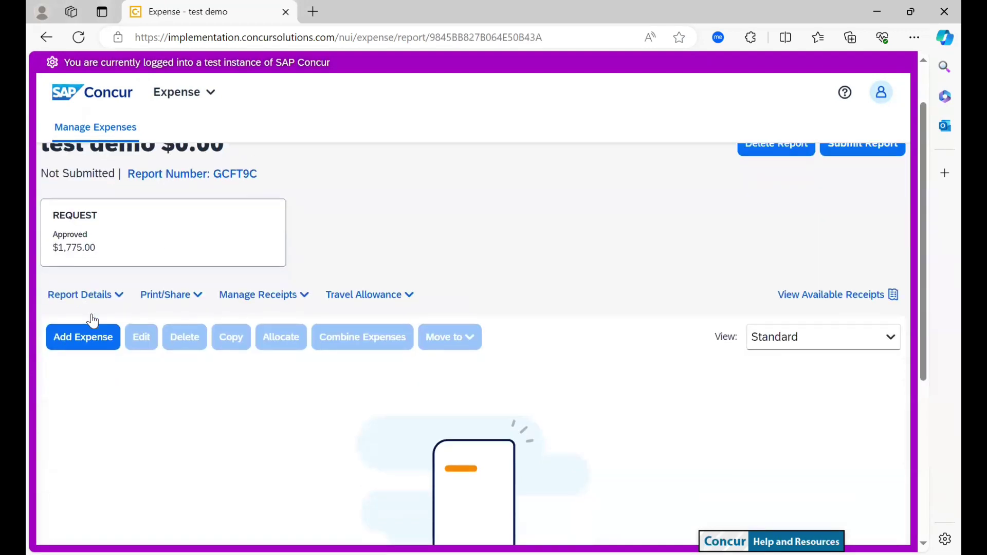
click(85, 286)
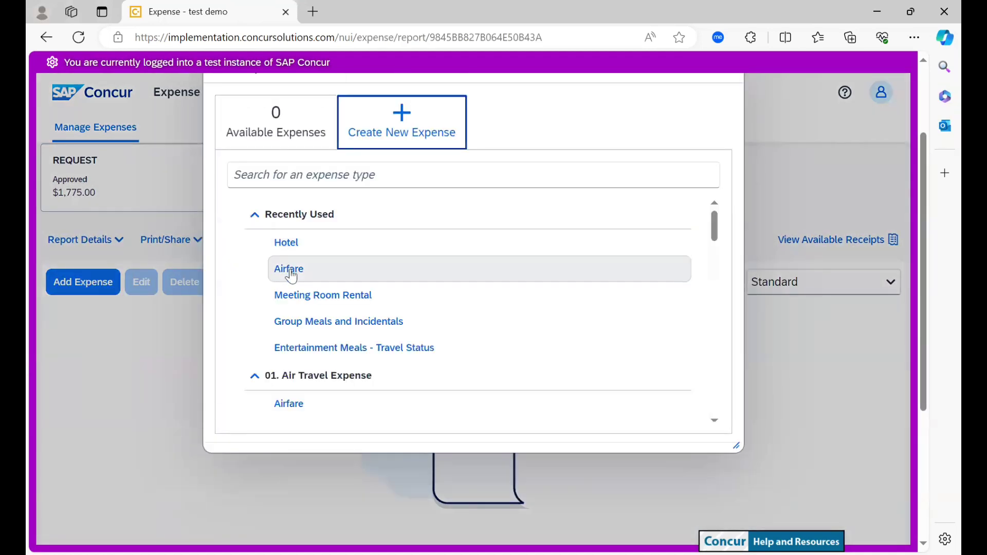
Add an Airfare expense with destination Washington DC, District of Columbia
click(291, 276)
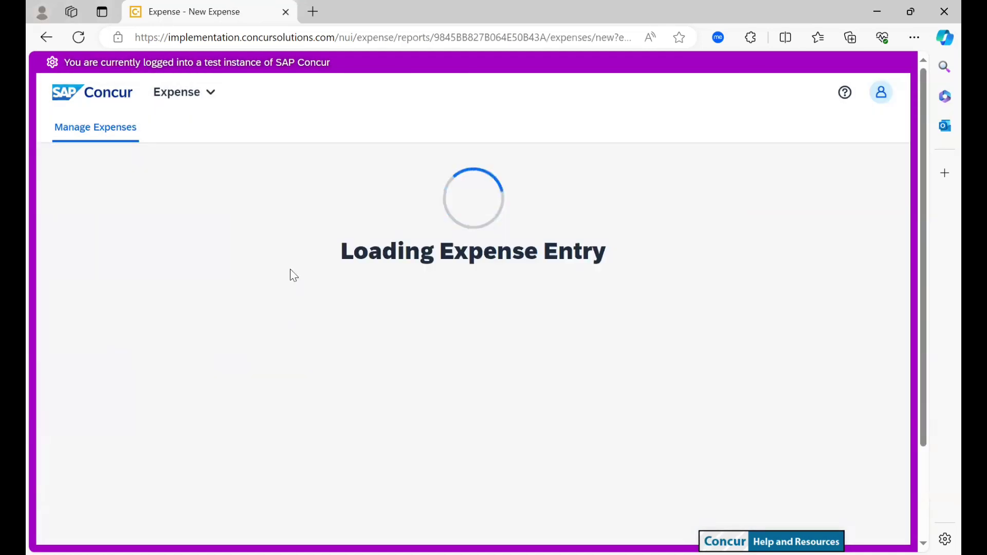
scroll(293, 276, down, 3)
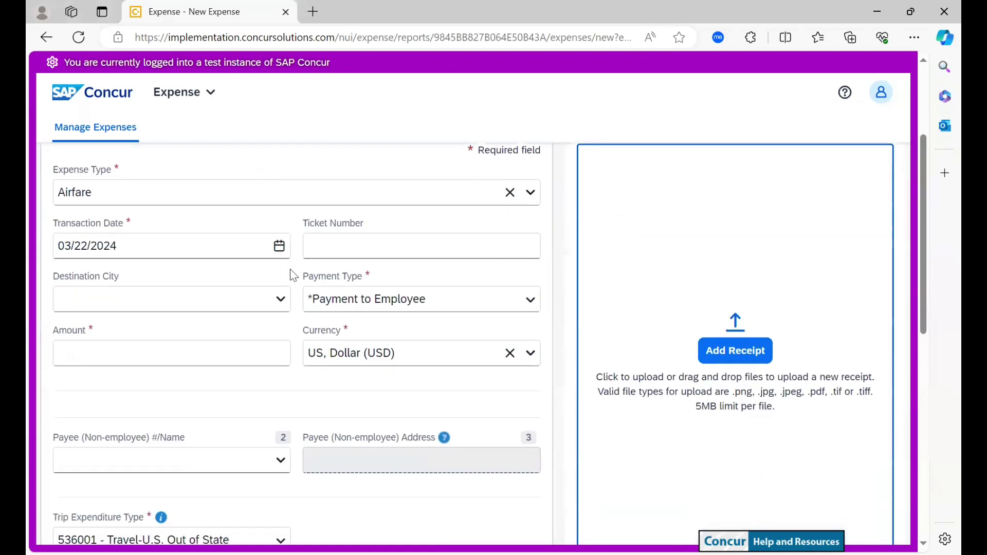
click(210, 299)
text(washington)
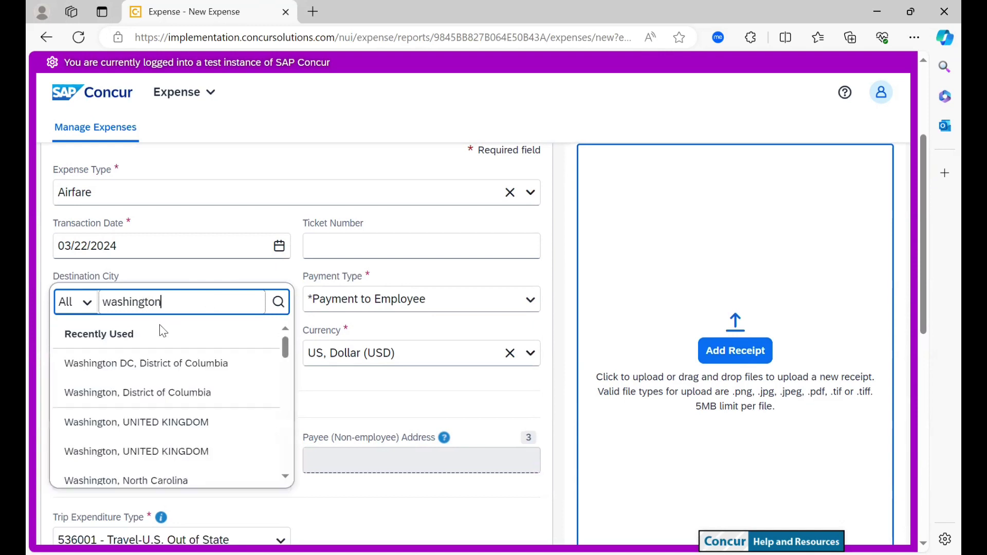
click(129, 363)
Enter the airfare ticket number and an amount of 382.00 USD
click(386, 244)
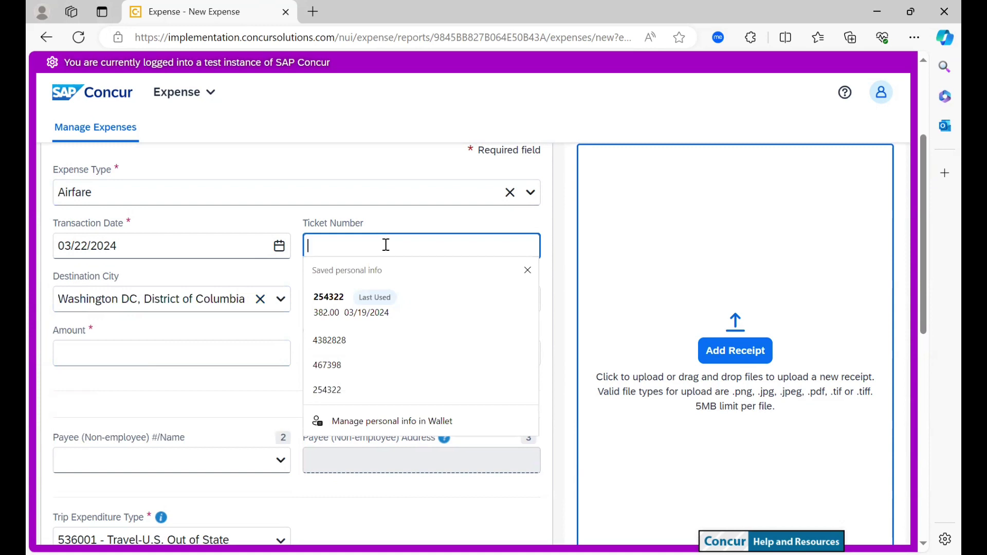
text(1246732)
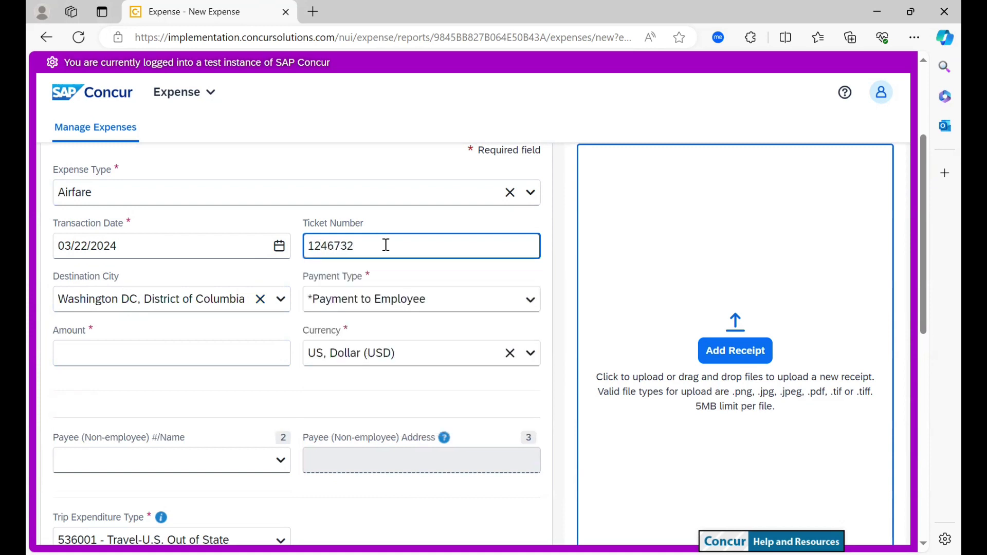
scroll(224, 280, down, 2)
click(222, 280)
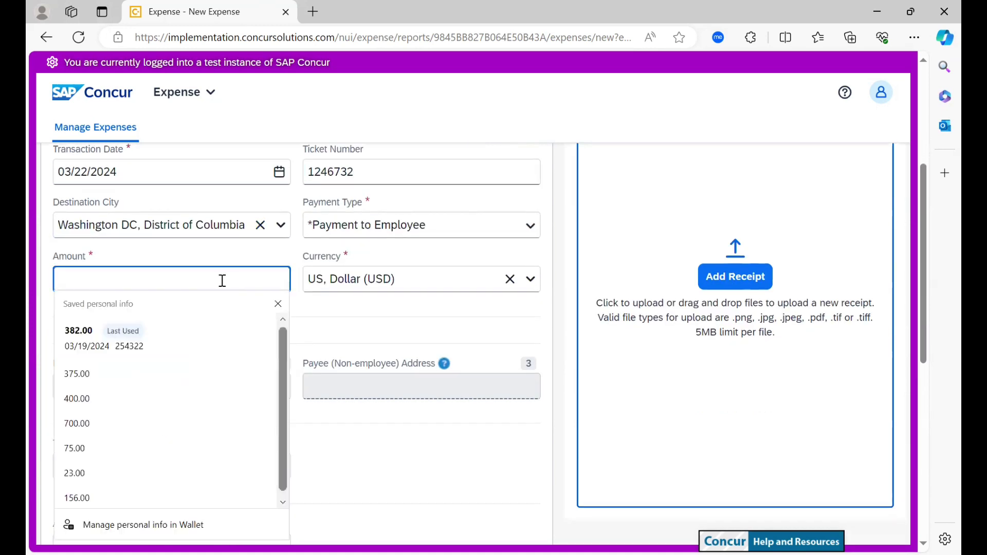
right_click(222, 281)
click(474, 320)
scroll(475, 320, down, 5)
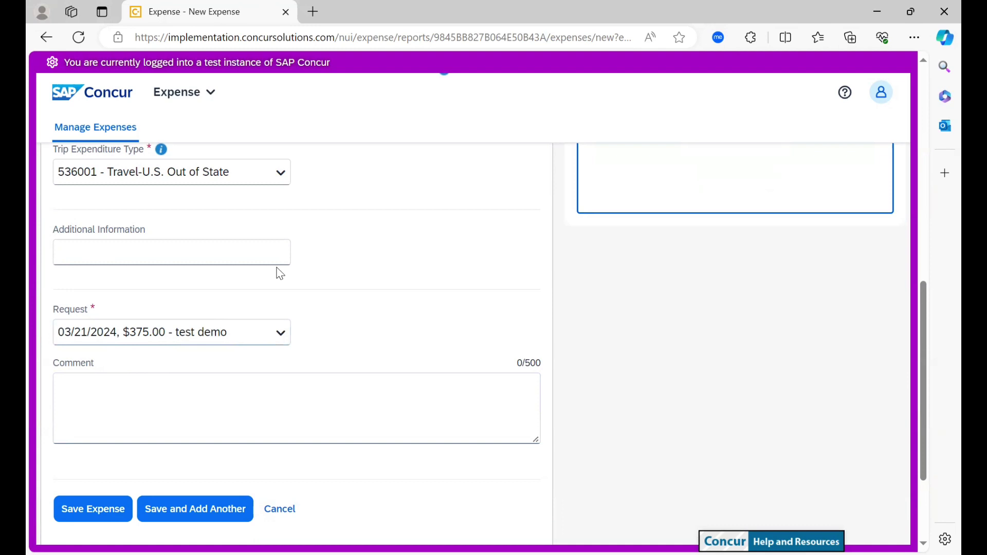
scroll(280, 273, up, 5)
click(154, 277)
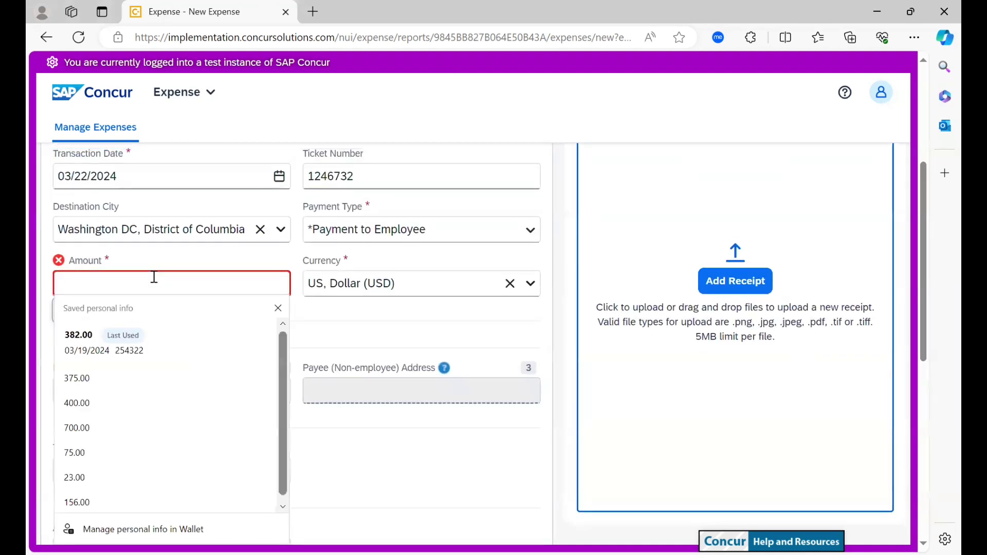
text(382.00)
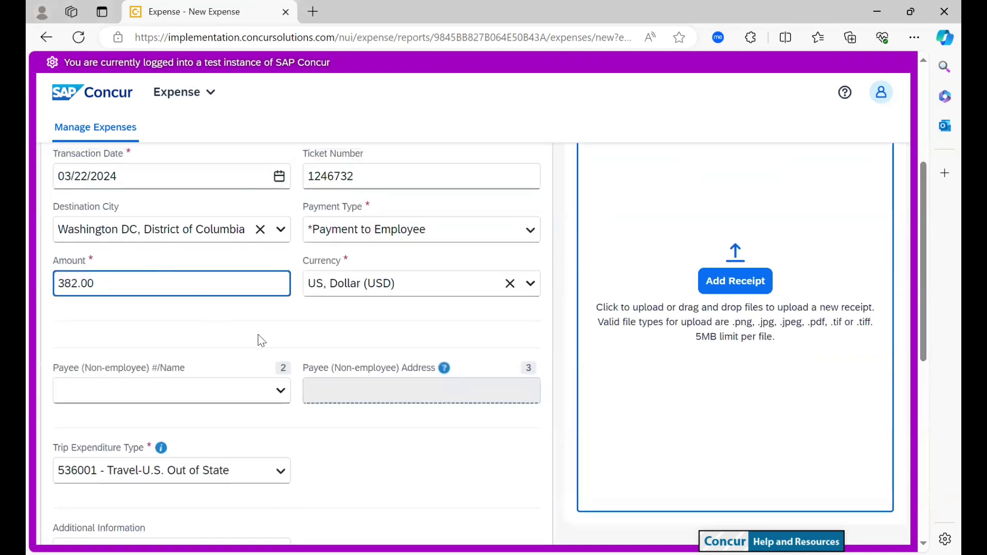
Attach the uploaded G-28 Travel Regulations receipt to the airfare expense
click(721, 289)
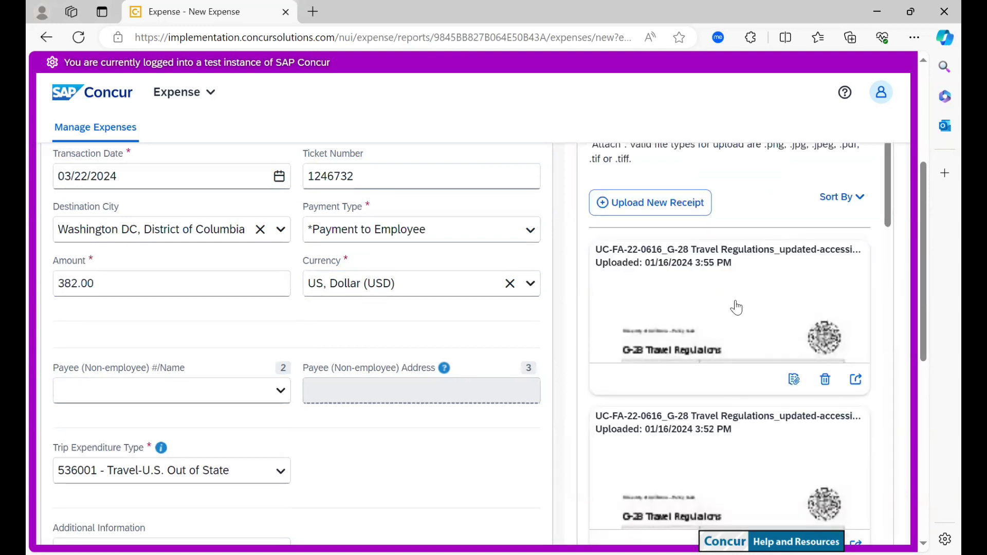
click(736, 307)
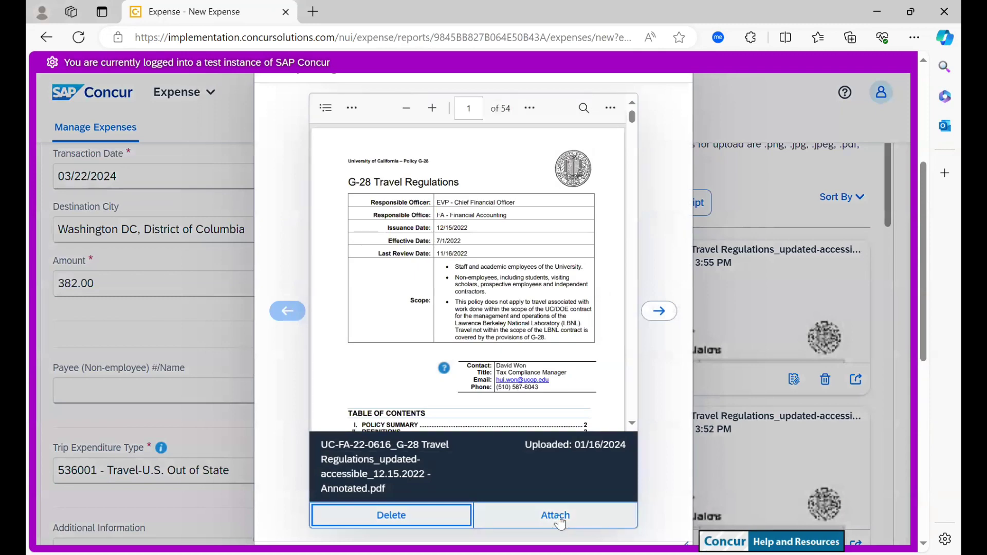
click(555, 516)
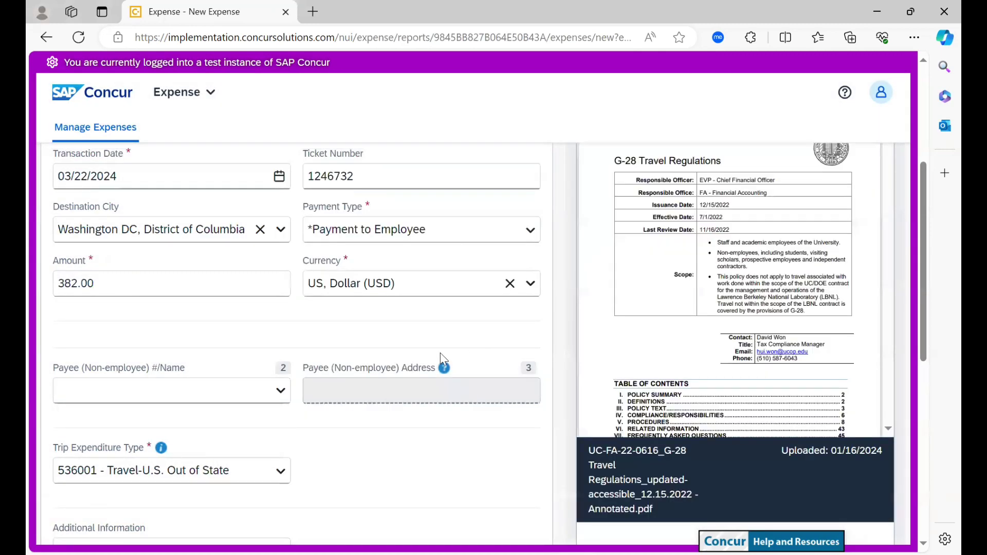
Save the airfare expense and start a new expense
scroll(440, 356, down, 5)
scroll(440, 353, down, 2)
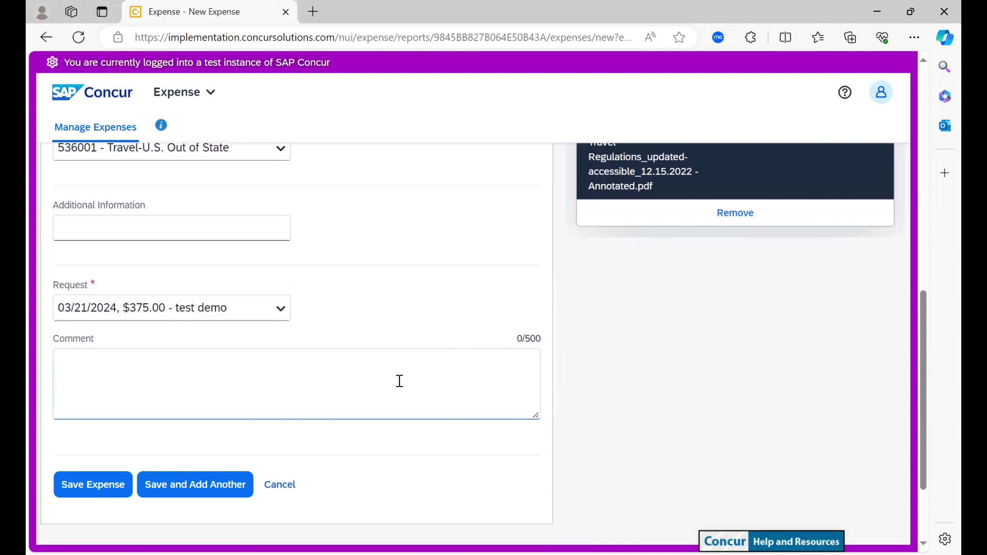
click(182, 494)
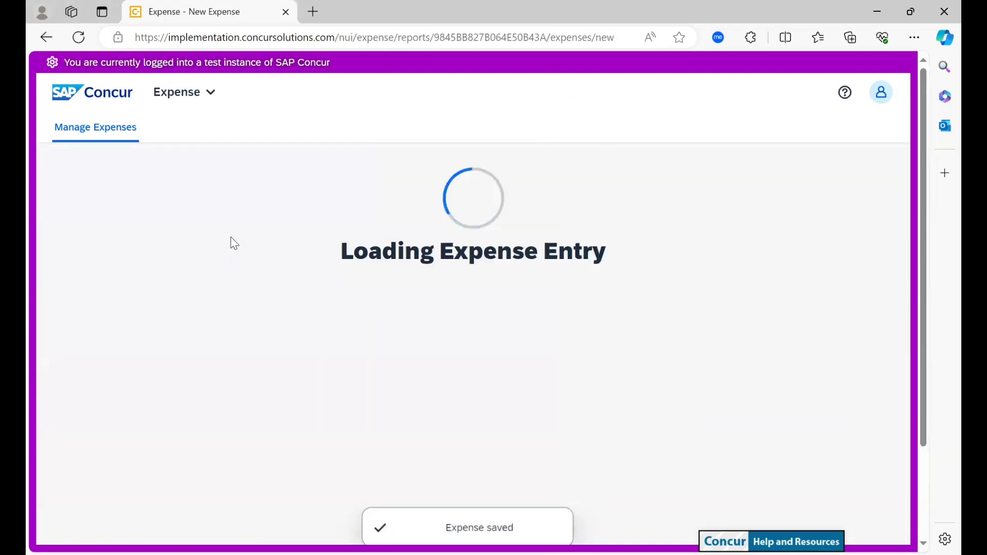
click(197, 327)
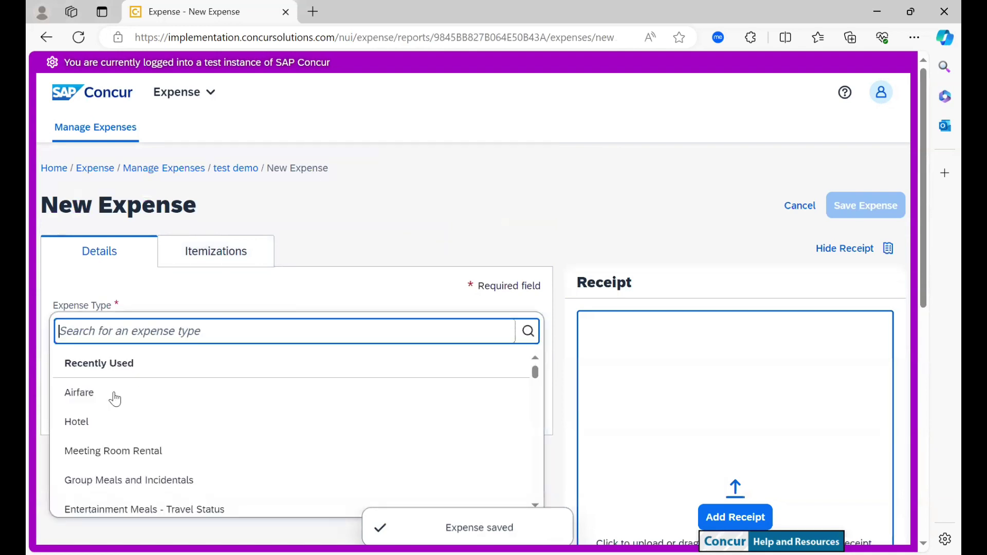
Make the new expense a Hotel stay from March 19 to March 22, 2024
click(99, 422)
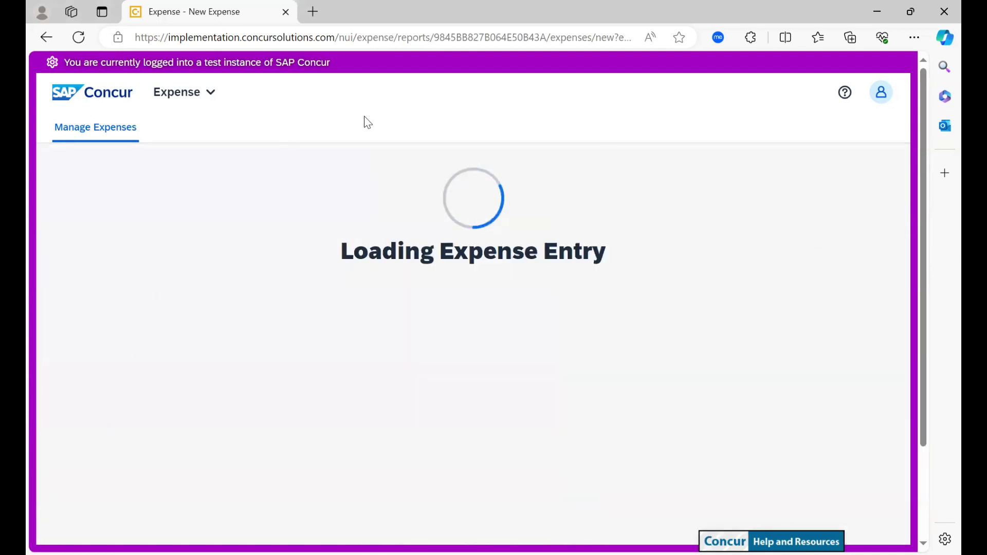
scroll(364, 245, down, 4)
click(244, 220)
click(82, 265)
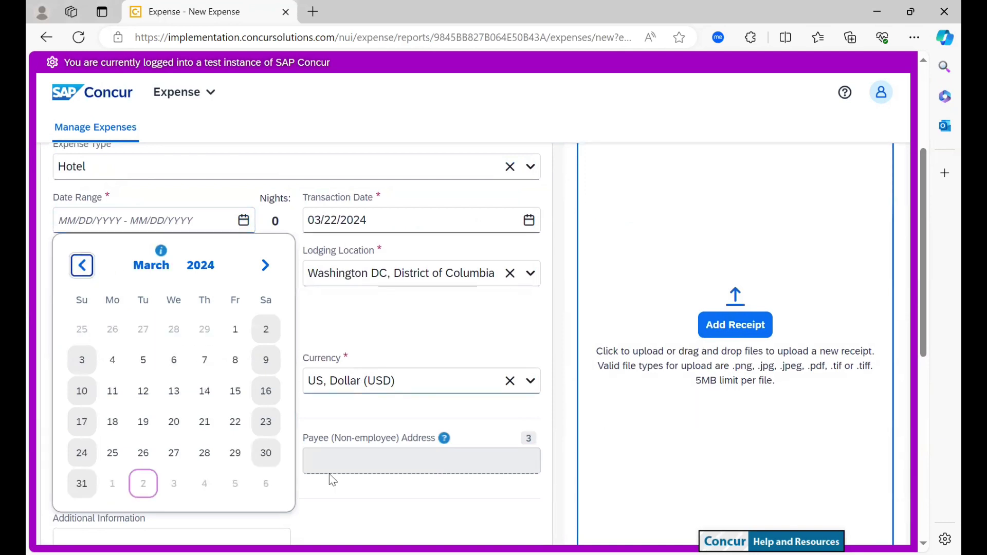
click(142, 428)
click(234, 430)
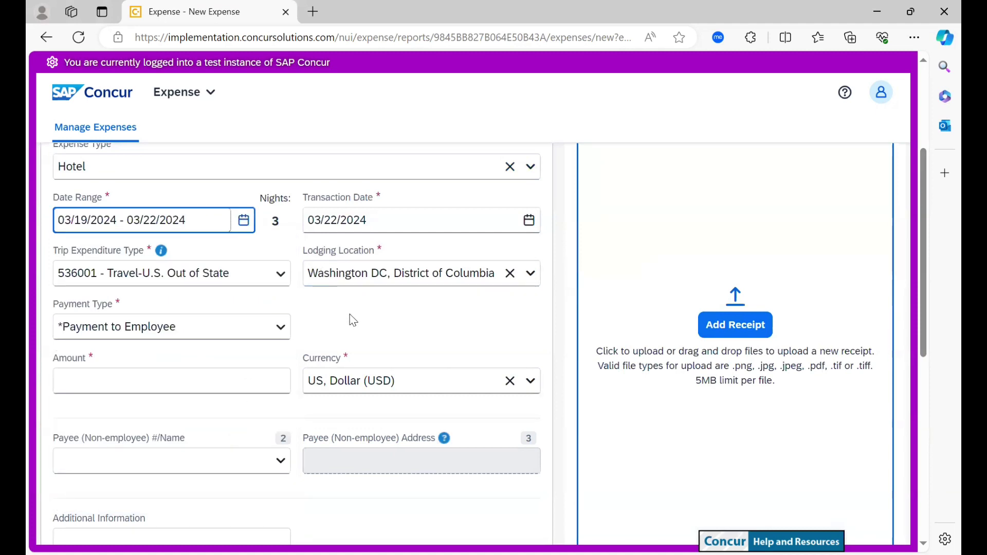
Enter 800.00 USD as the hotel amount
scroll(352, 319, down, 1)
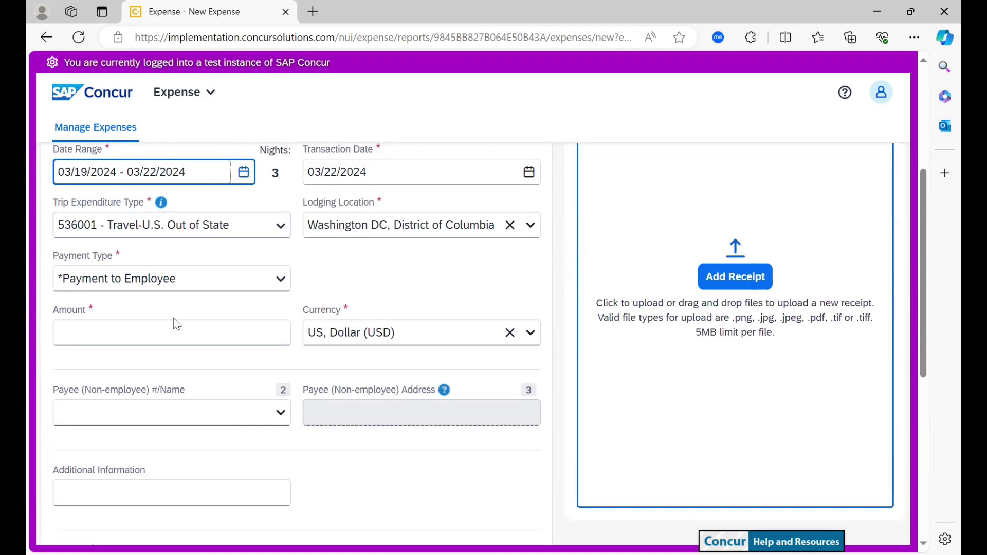
scroll(173, 332, down, 7)
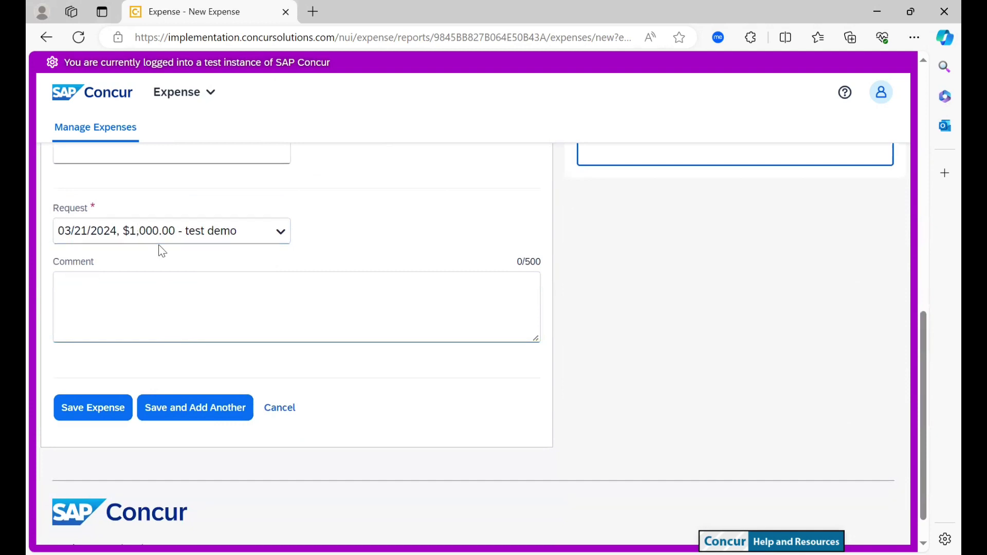
scroll(162, 251, up, 1)
scroll(146, 278, up, 5)
click(145, 272)
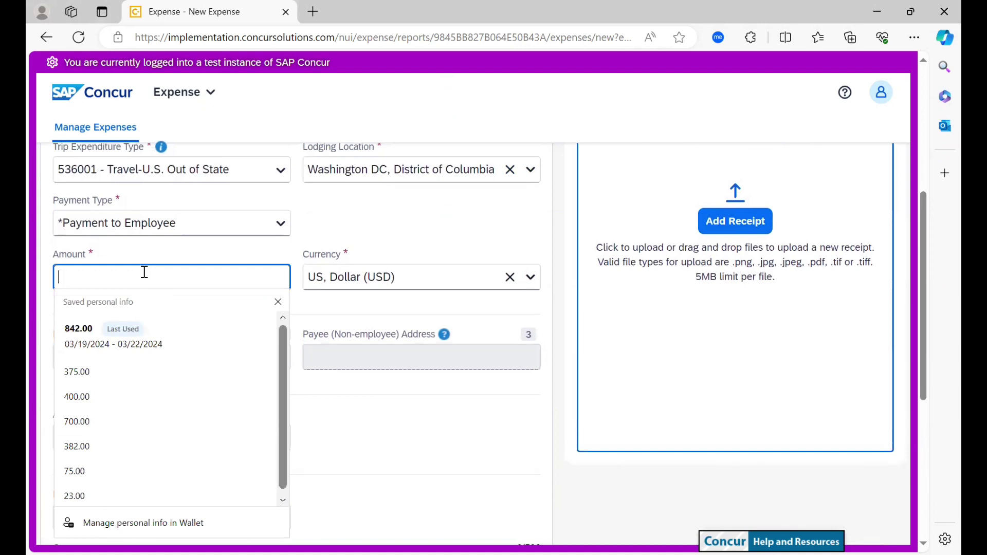
text(800)
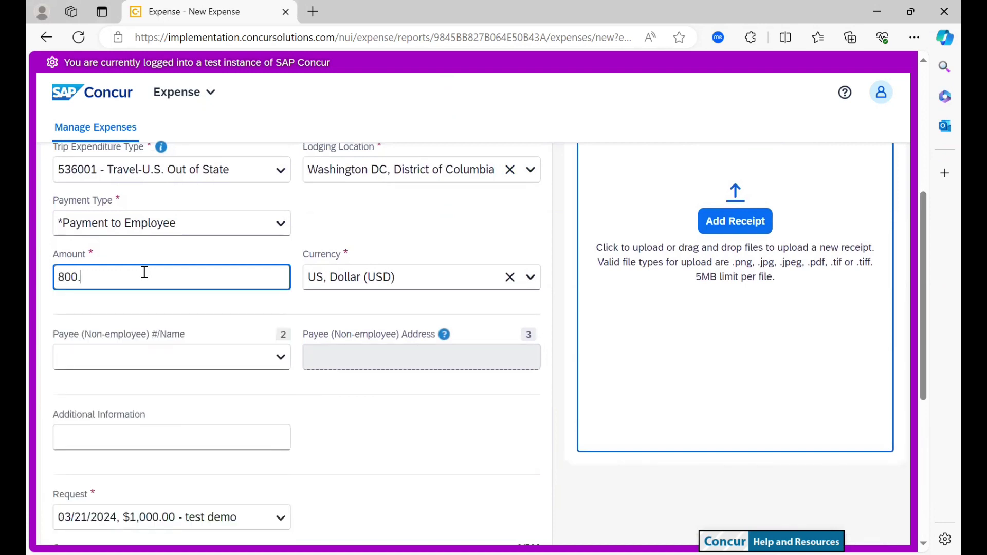
scroll(517, 272, up, 3)
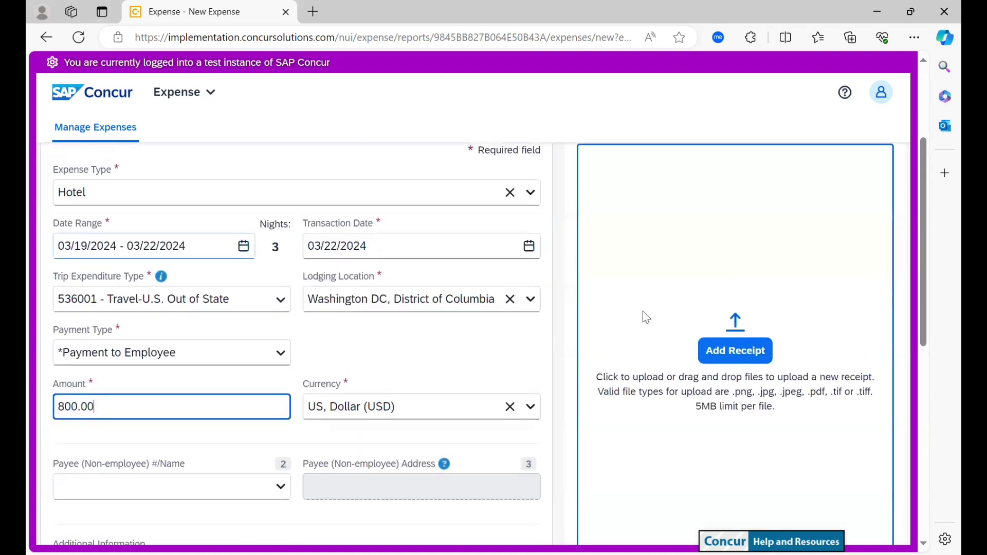
click(730, 358)
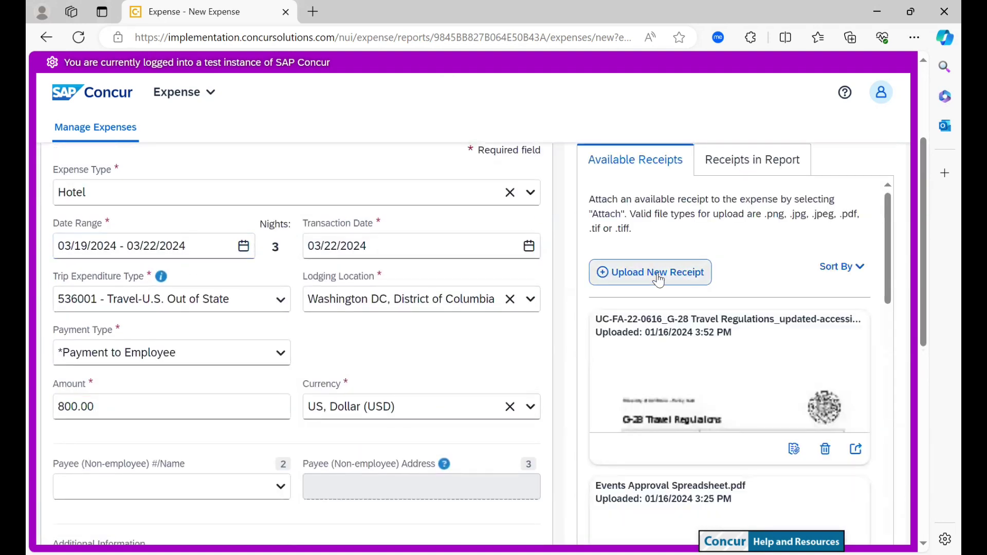
Attach the G-28 Travel Regulations PDF to the hotel expense and save it for itemizing
click(678, 371)
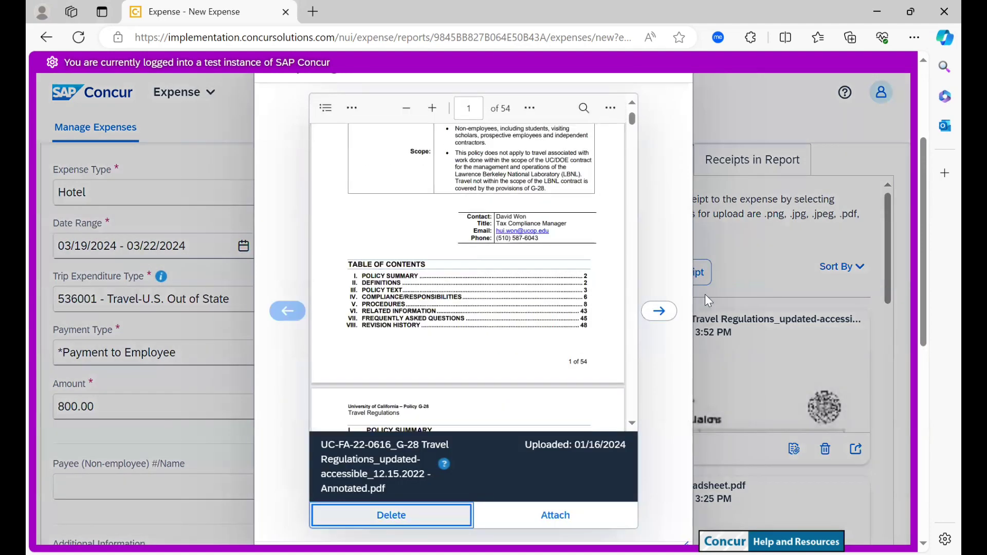
scroll(663, 413, down, 2)
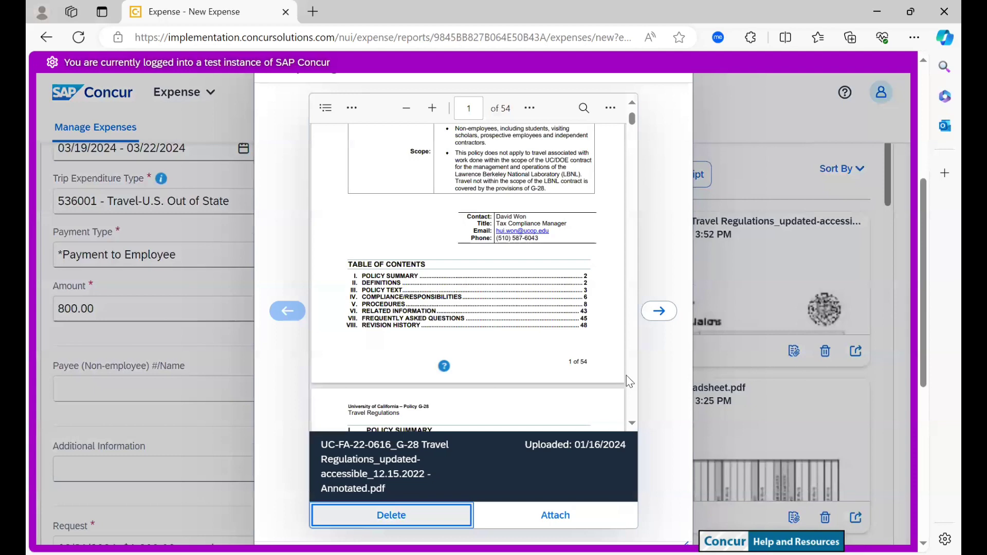
click(551, 501)
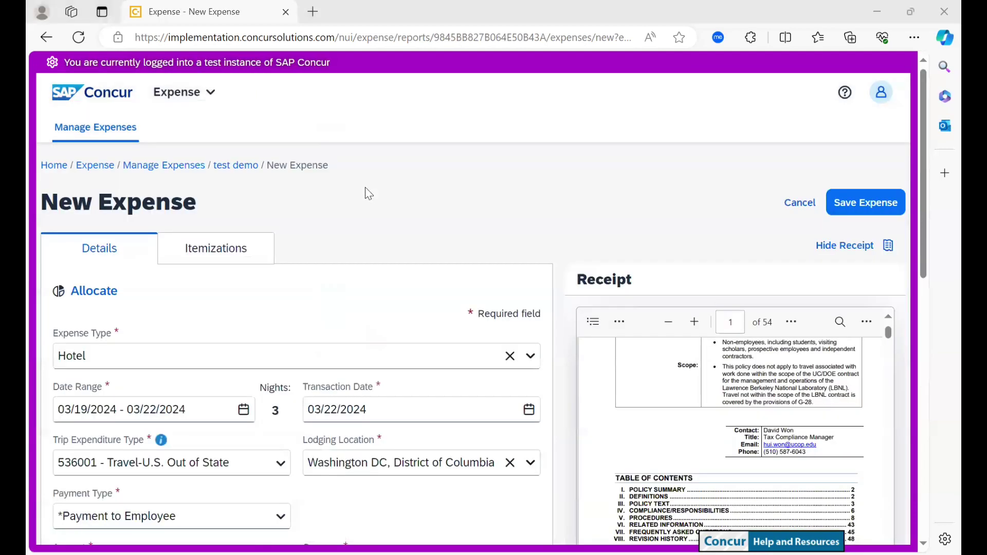
click(217, 252)
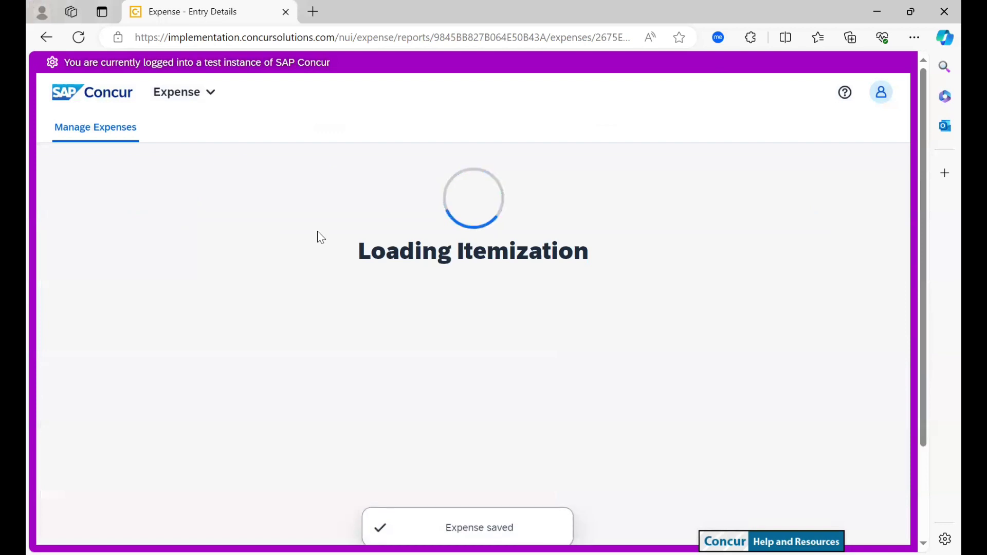
Itemize each hotel night at 175.00 room rate plus 25.00 room tax
scroll(320, 282, down, 7)
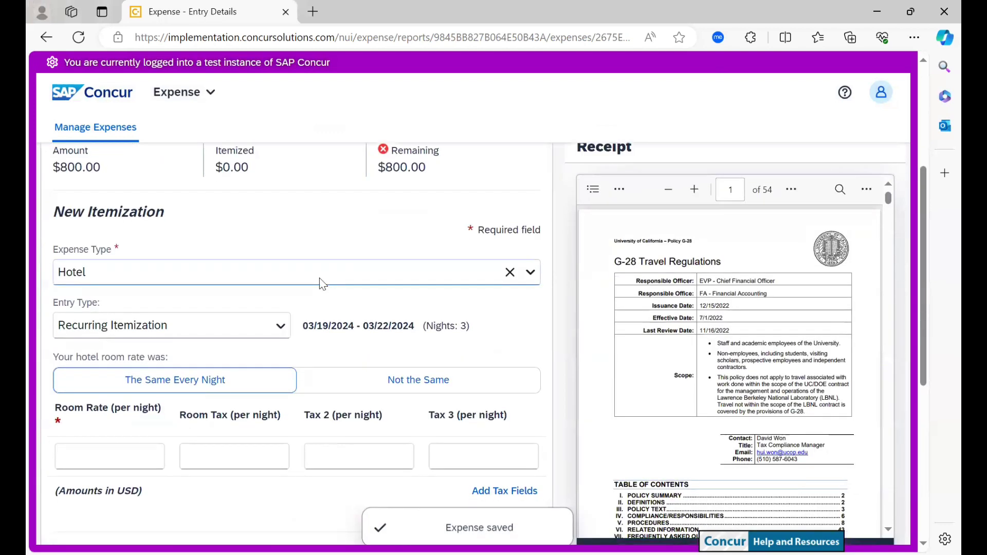
click(98, 329)
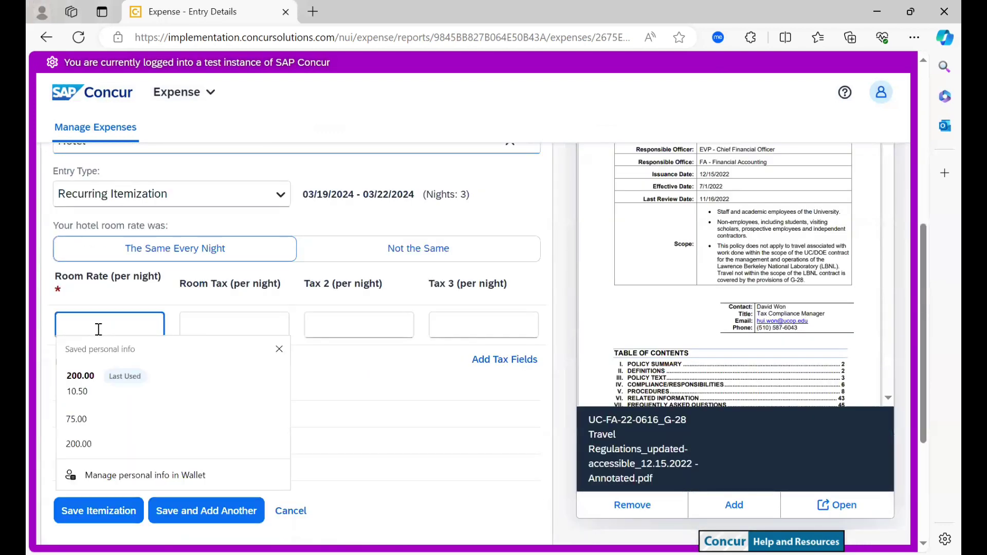
text(175.00)
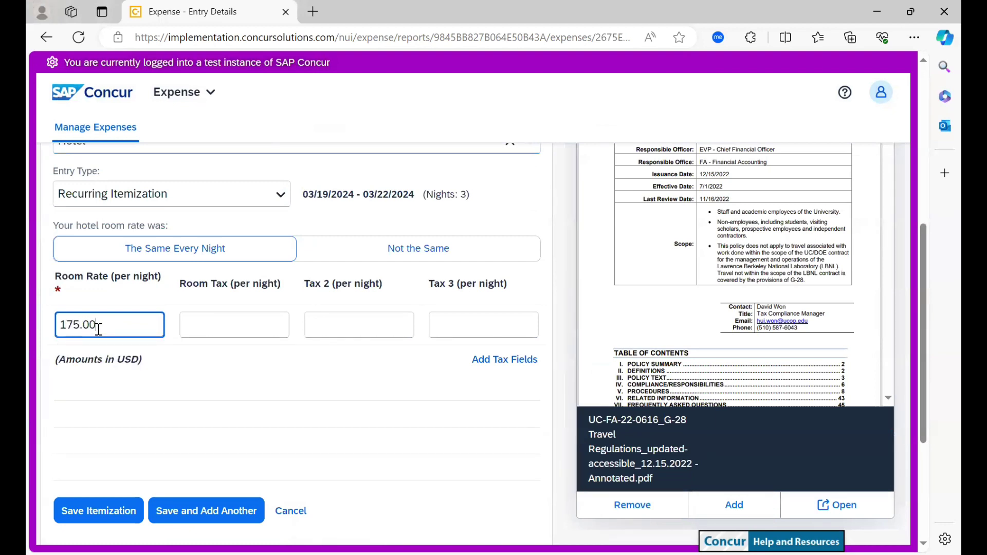
click(221, 333)
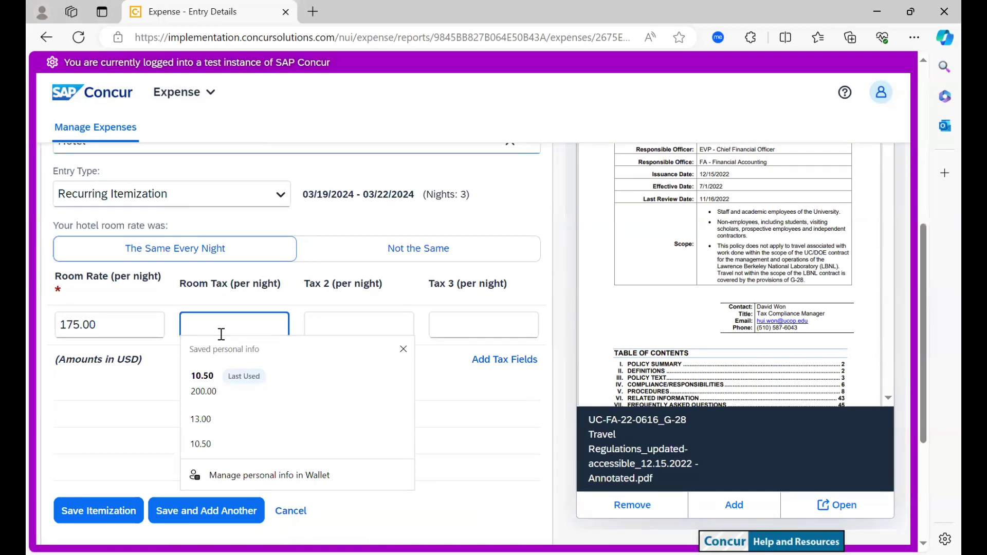
text(24.)
text(.0)
scroll(287, 389, down, 2)
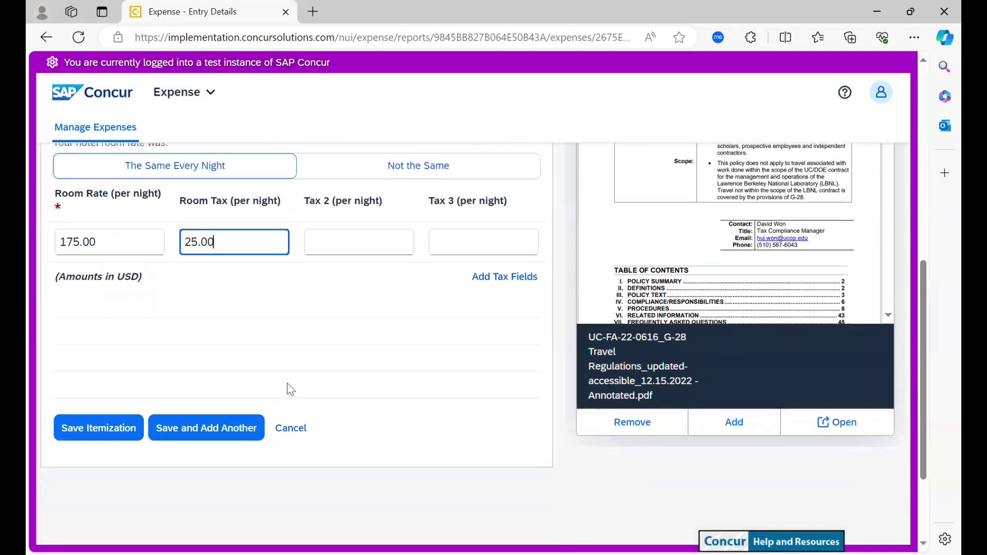
click(125, 415)
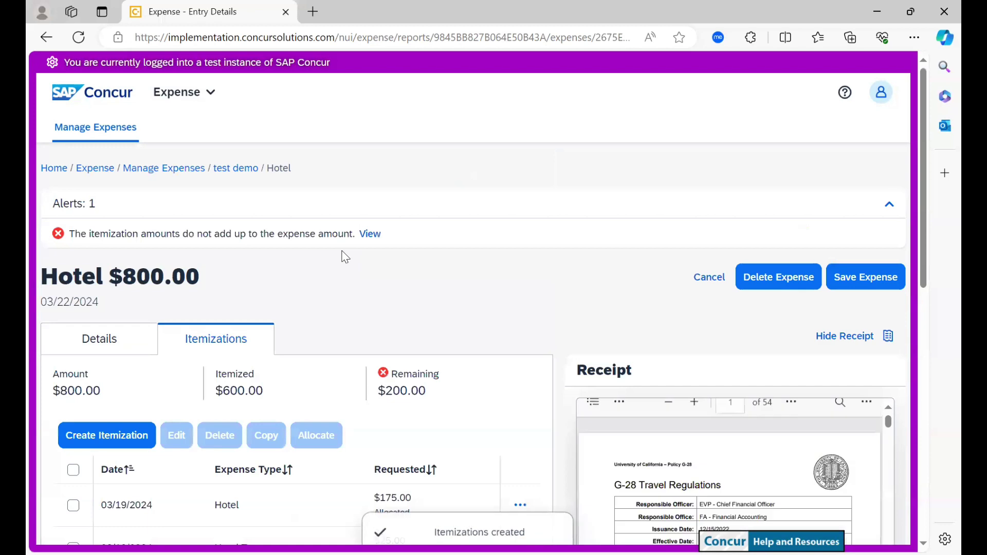
Add a Meeting Room Rental itemization for the remaining 200.00
scroll(360, 252, down, 3)
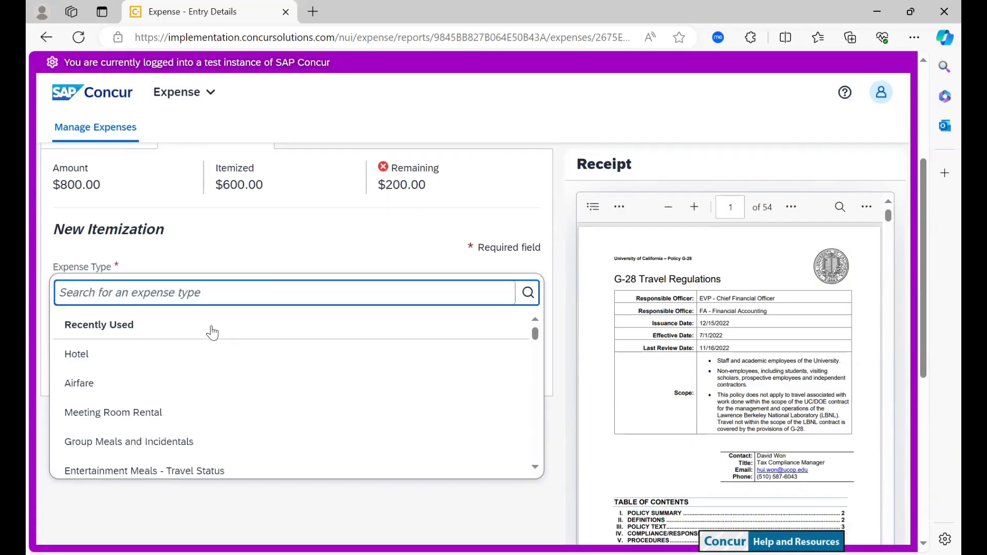
scroll(272, 265, down, 3)
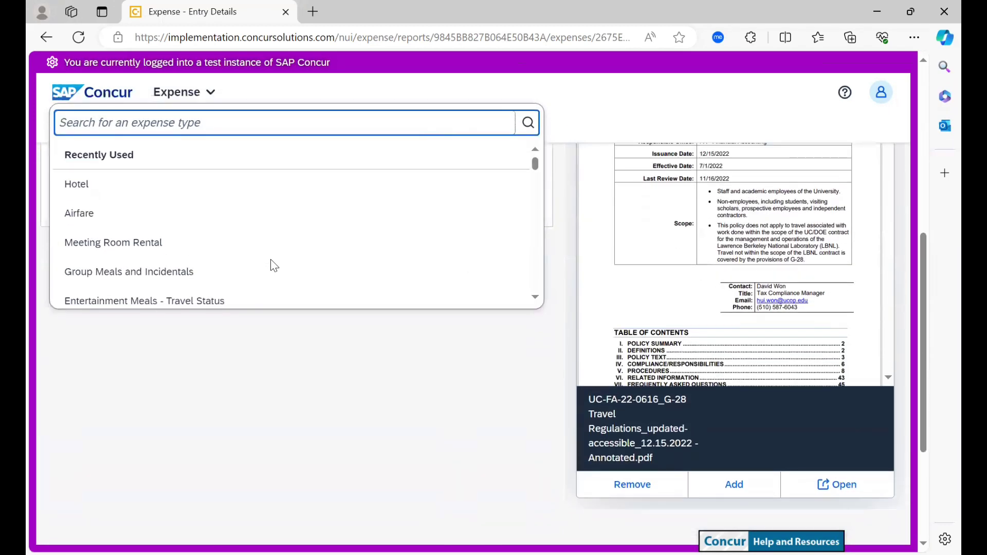
scroll(272, 266, up, 1)
scroll(271, 266, down, 1)
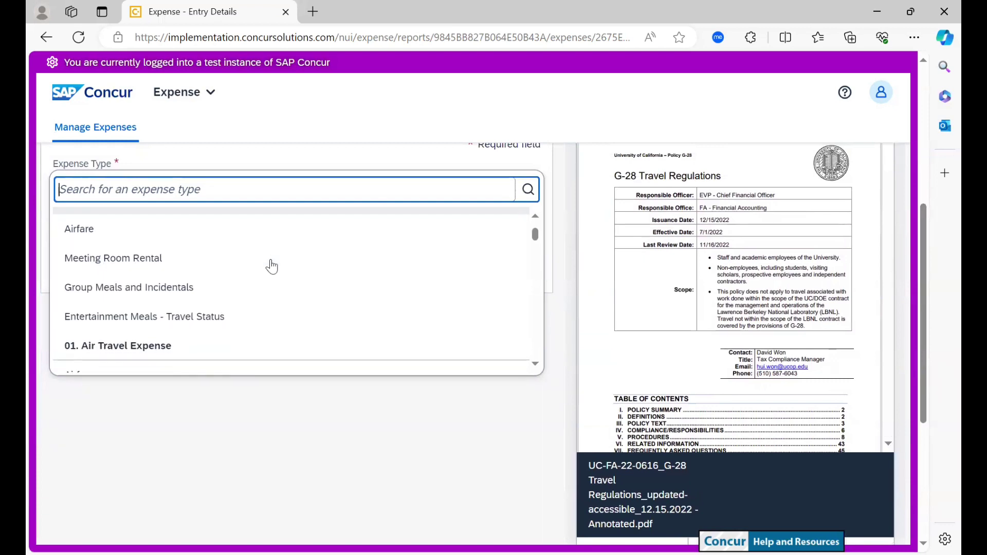
click(153, 271)
click(162, 205)
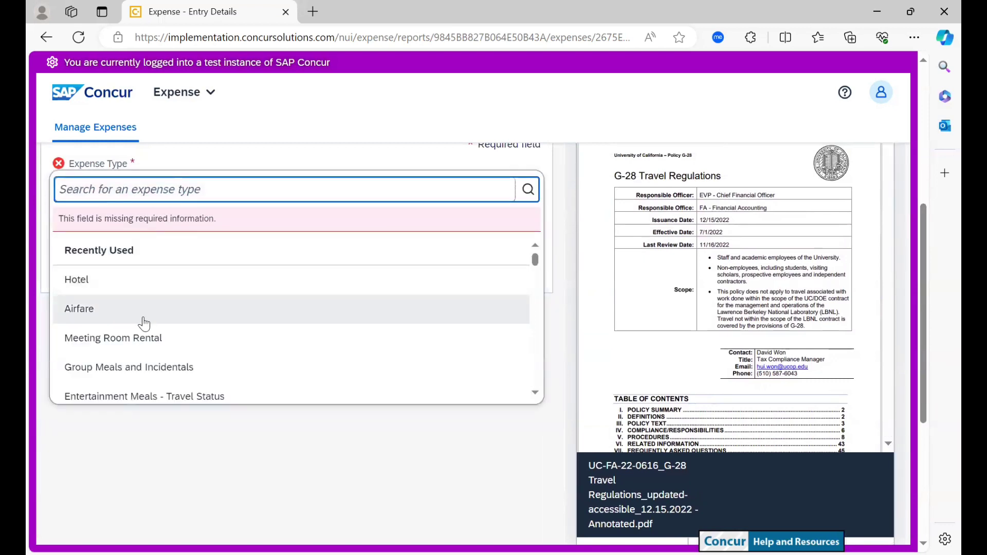
click(143, 340)
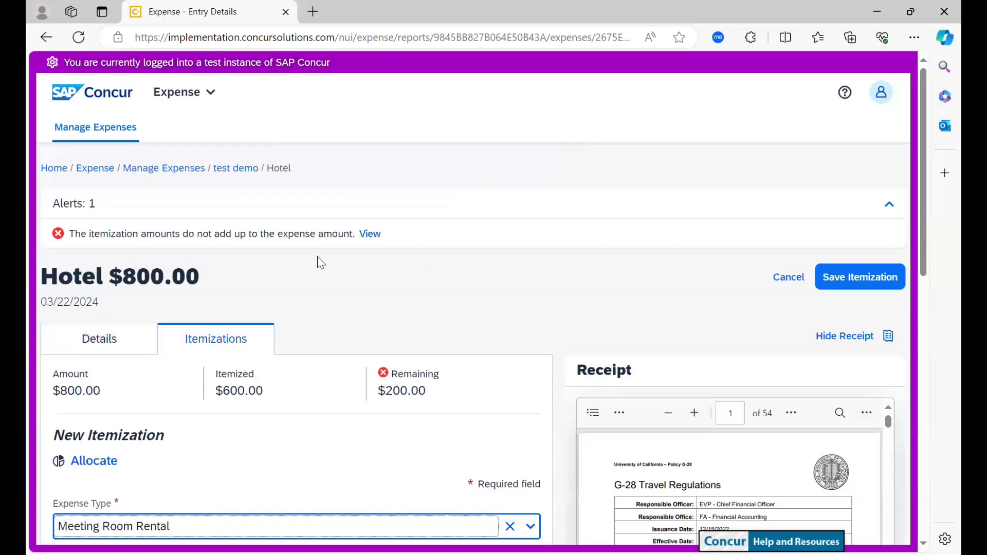
scroll(322, 262, down, 6)
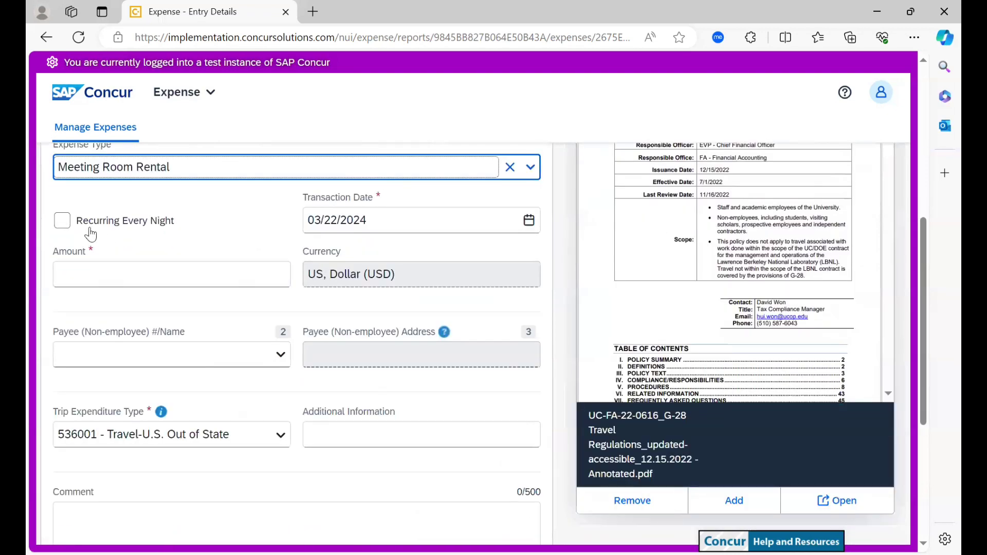
click(101, 285)
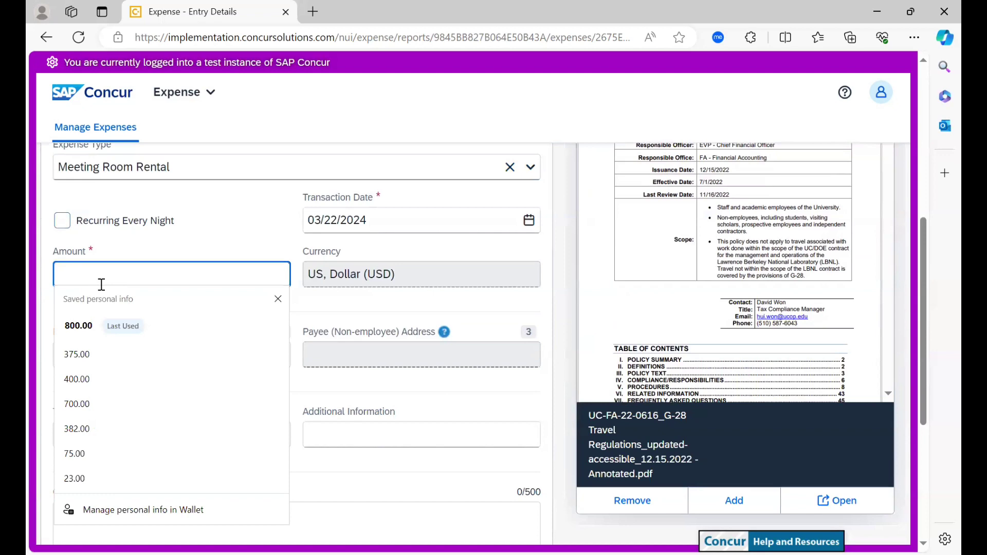
text(200.00)
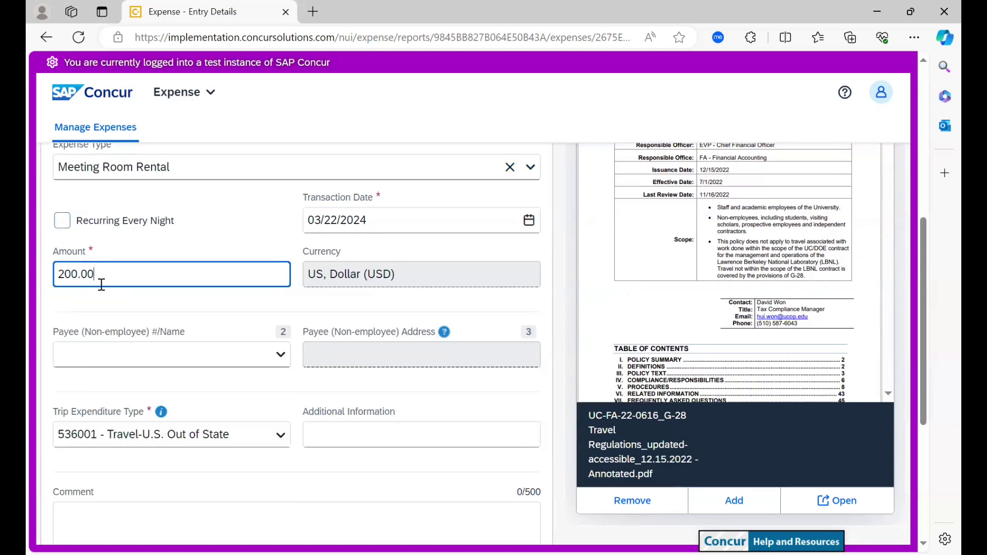
Comment 'meeting room rental' on the itemization and save it
scroll(102, 285, down, 3)
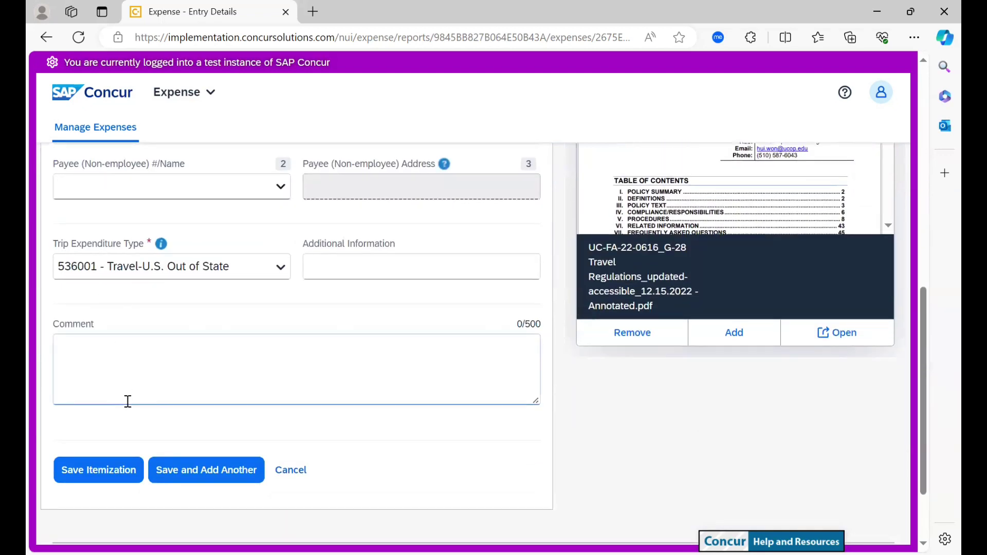
click(127, 383)
text(mee)
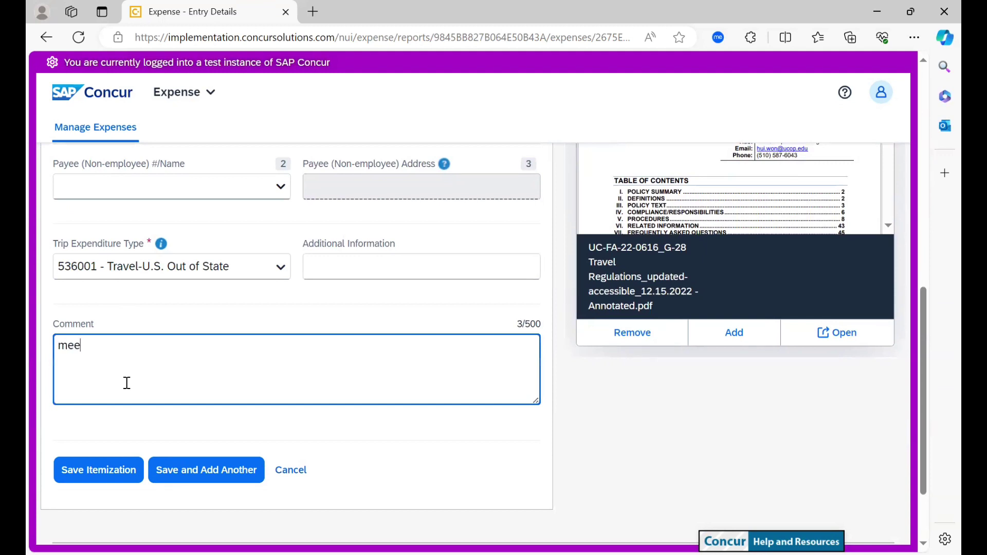
text(ting room re)
key(BackSpace)
text(rental test)
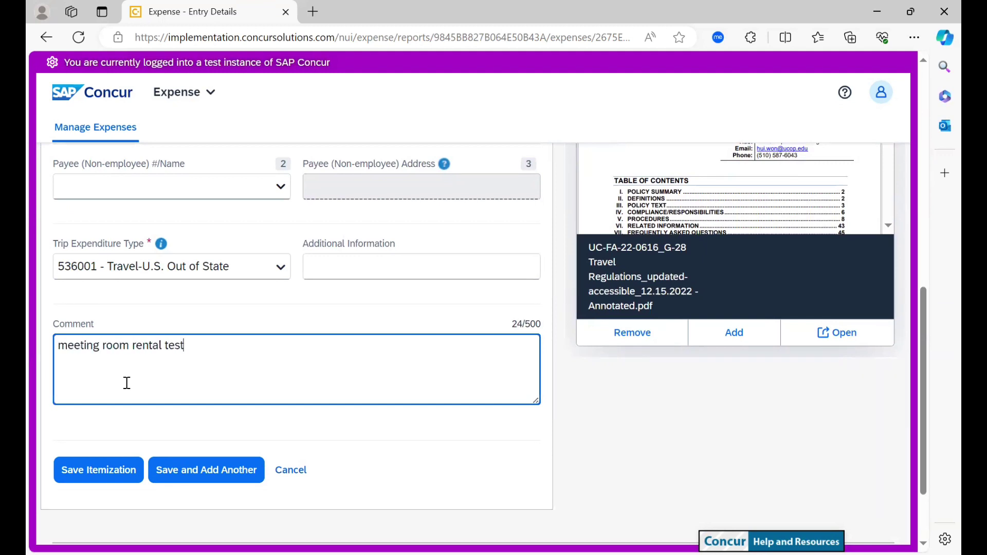
scroll(127, 383, down, 2)
click(130, 371)
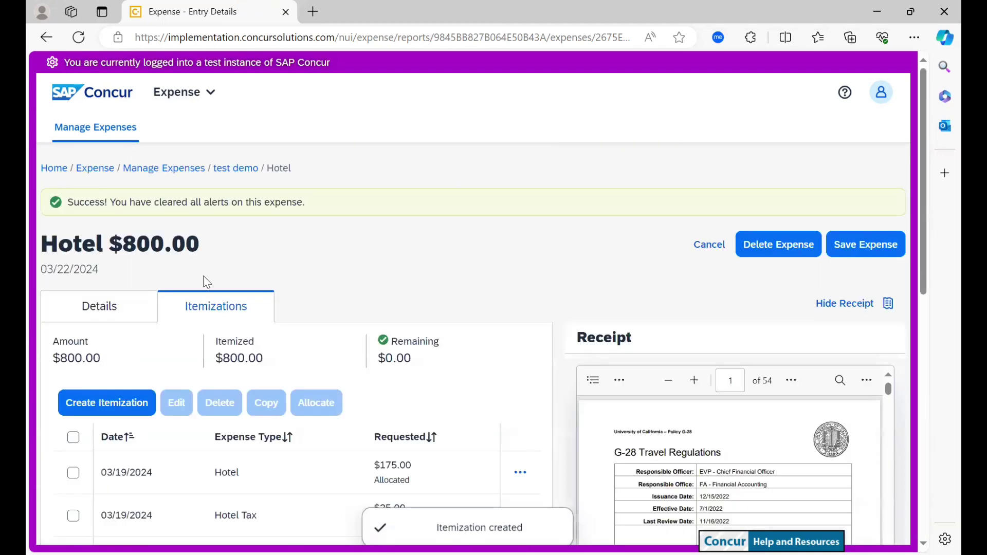
Save the $800.00 hotel expense so the report totals $1,182.00 with airfare
scroll(359, 251, down, 1)
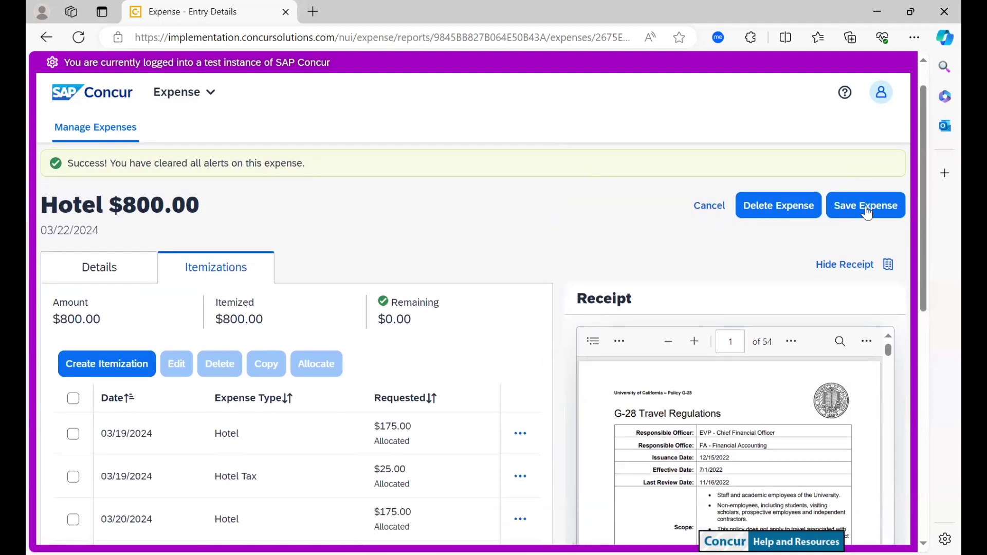
click(867, 211)
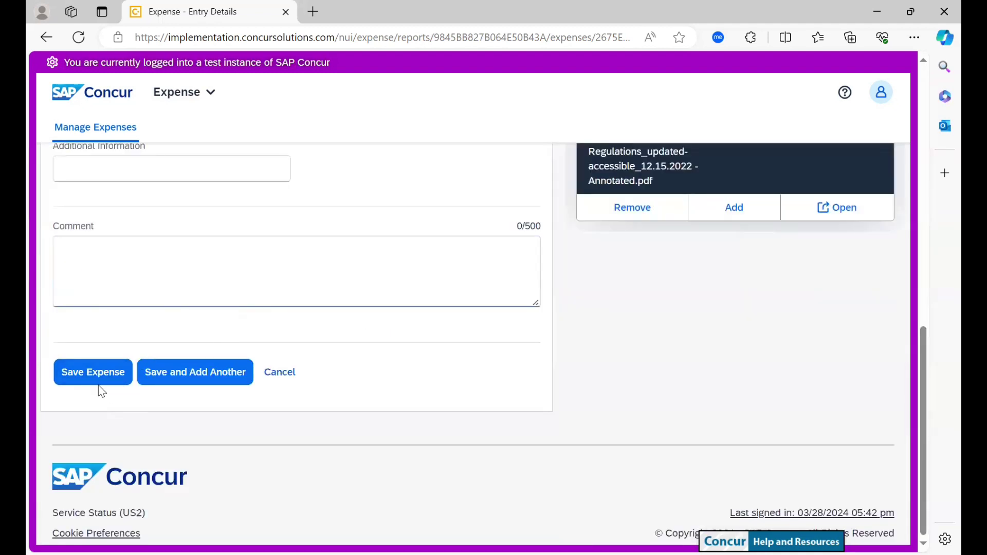
click(95, 378)
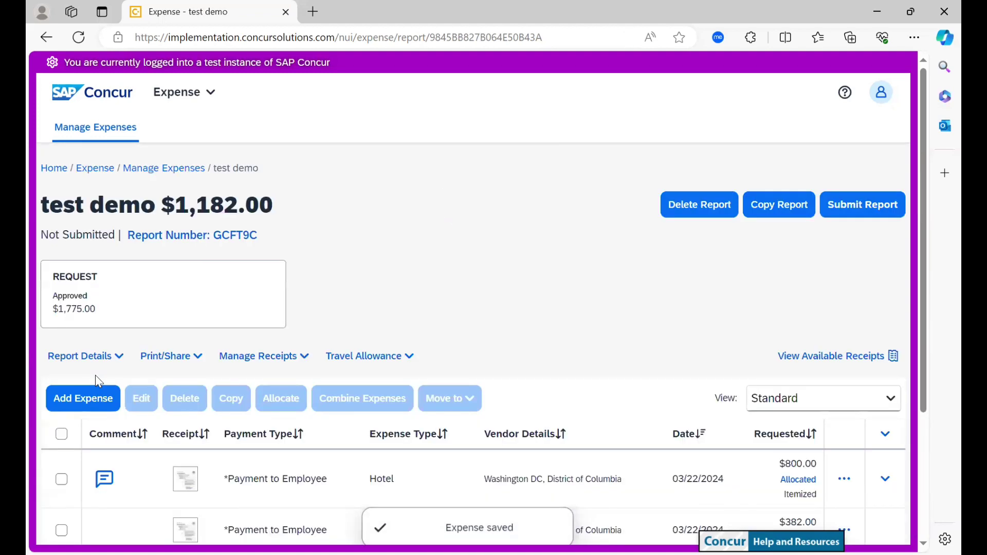
scroll(349, 331, down, 3)
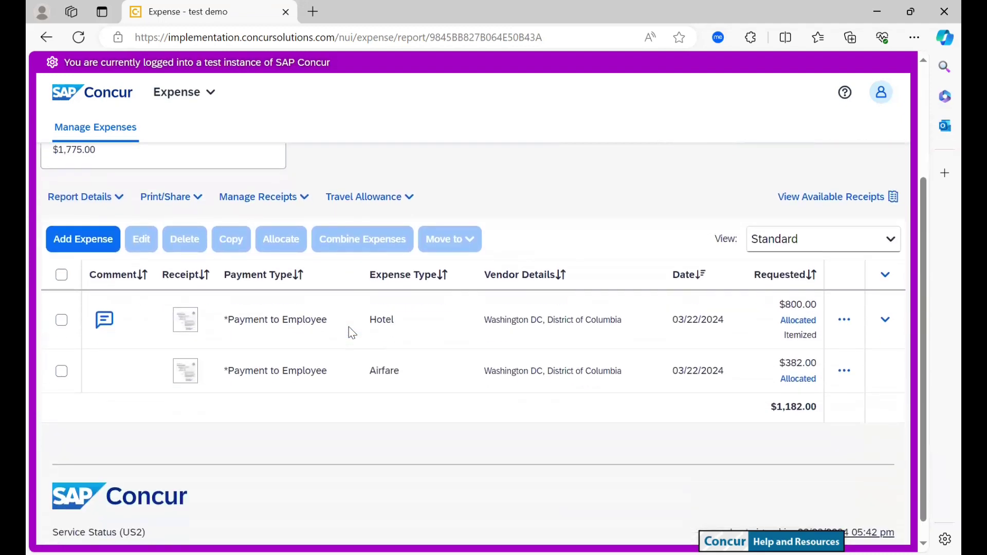
scroll(348, 326, up, 1)
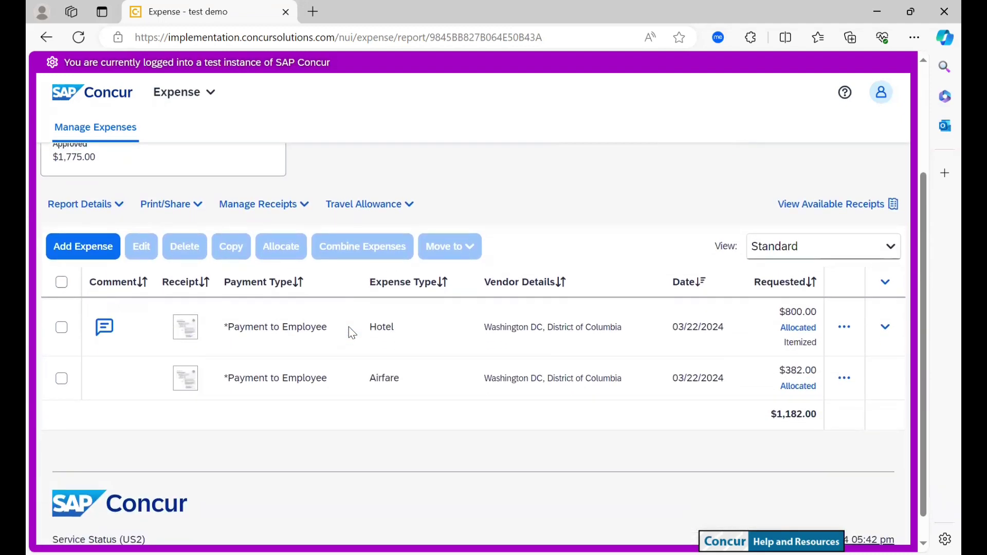
Add a Meals & Incidentals expense to the test demo report
click(84, 247)
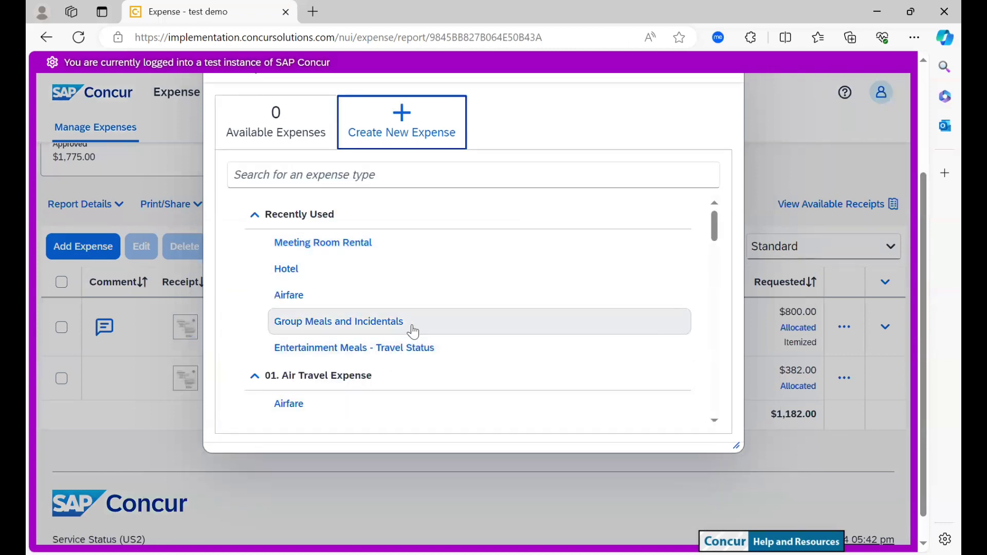
scroll(413, 331, down, 7)
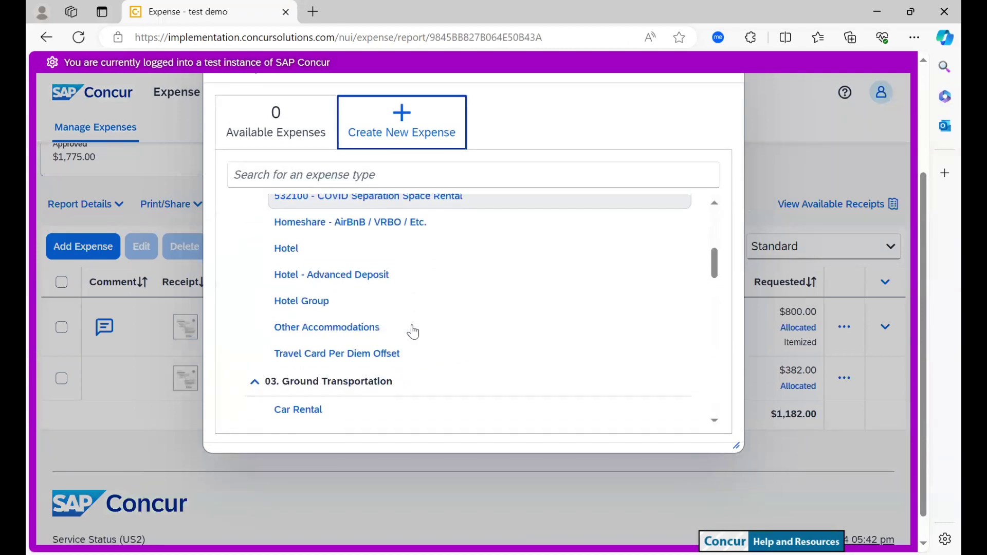
scroll(413, 332, down, 3)
scroll(412, 332, down, 1)
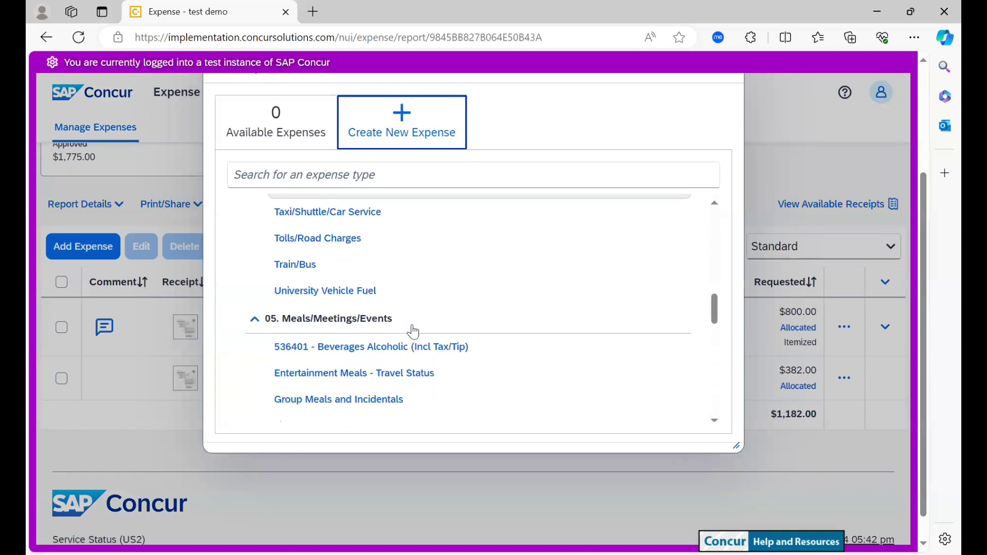
scroll(413, 331, down, 3)
scroll(413, 332, down, 2)
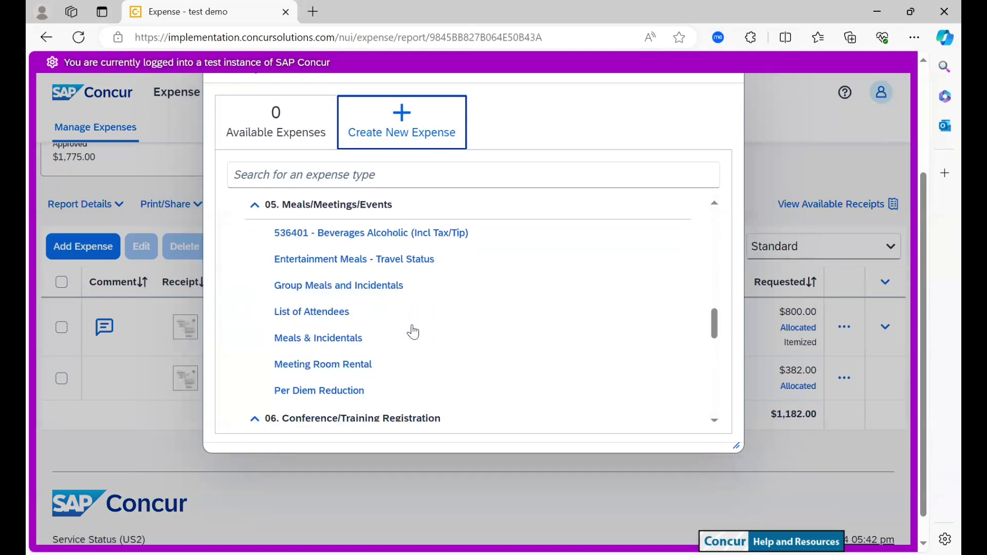
click(413, 331)
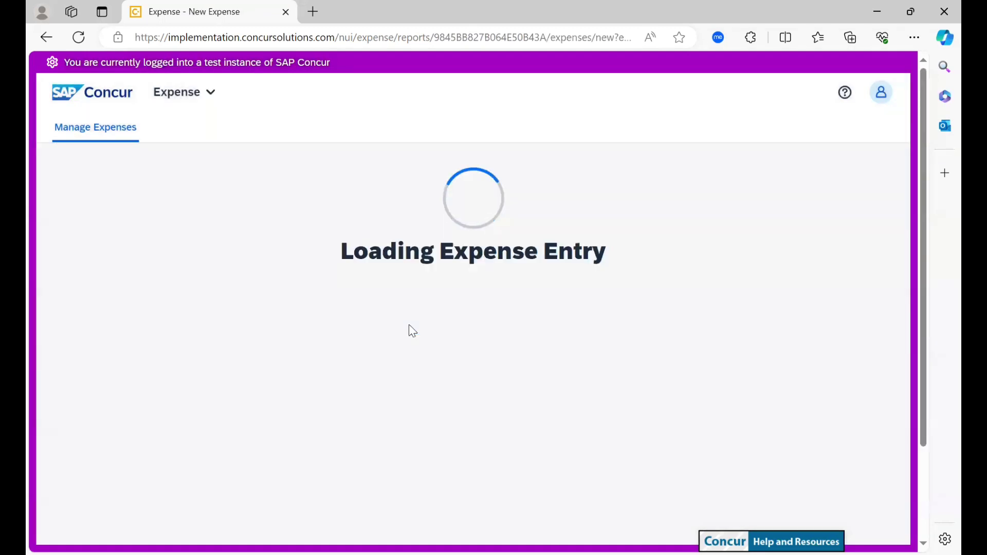
Save the Meals & Incidentals expense with an amount of 67.00 USD
scroll(412, 330, down, 3)
click(135, 271)
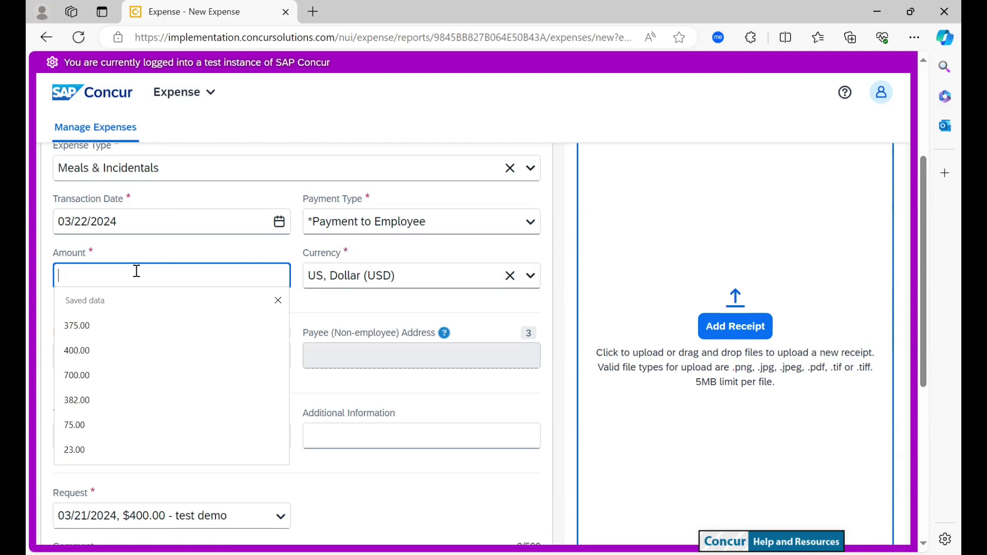
text(67.00)
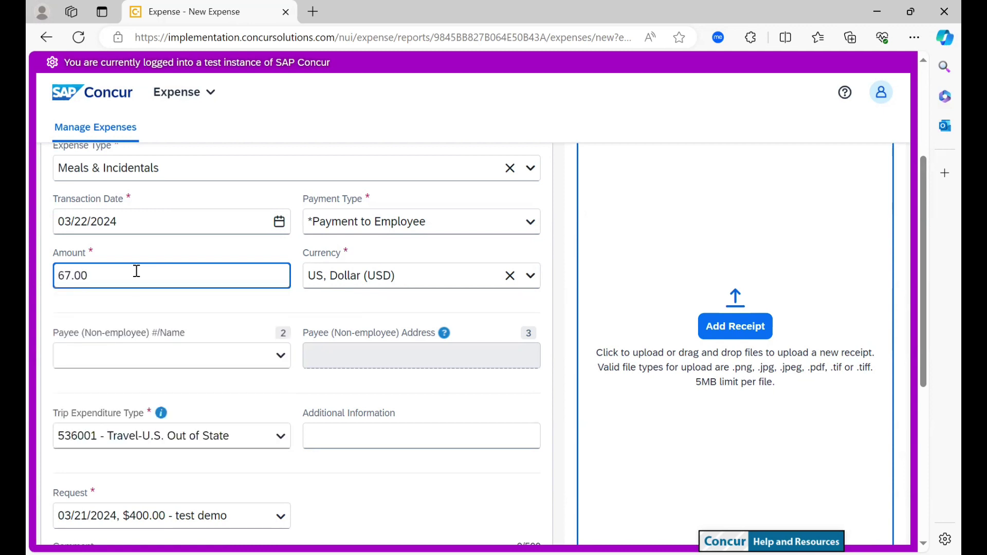
scroll(136, 271, down, 4)
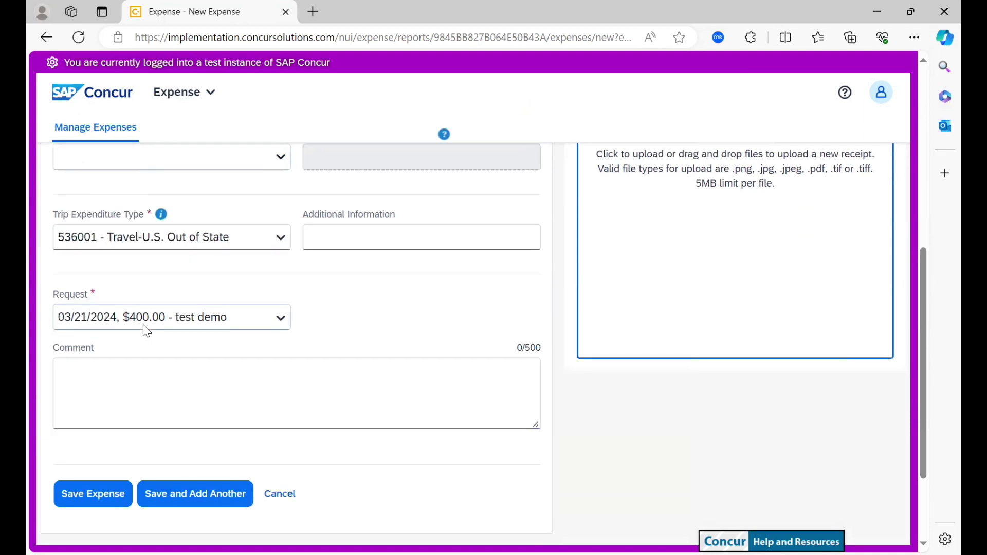
scroll(143, 327, down, 3)
click(98, 381)
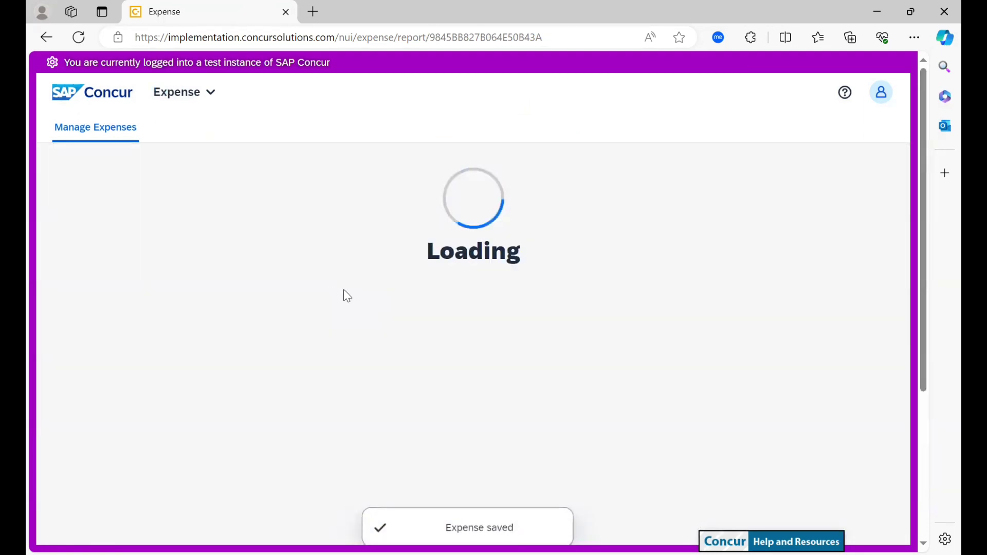
Select every expense in the $1,249.00 report
scroll(416, 303, down, 5)
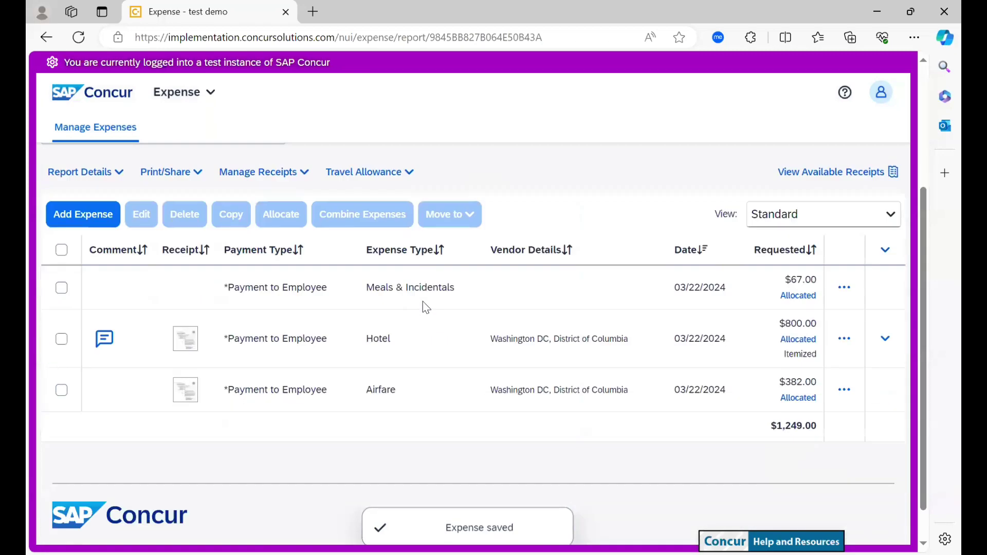
scroll(422, 304, up, 5)
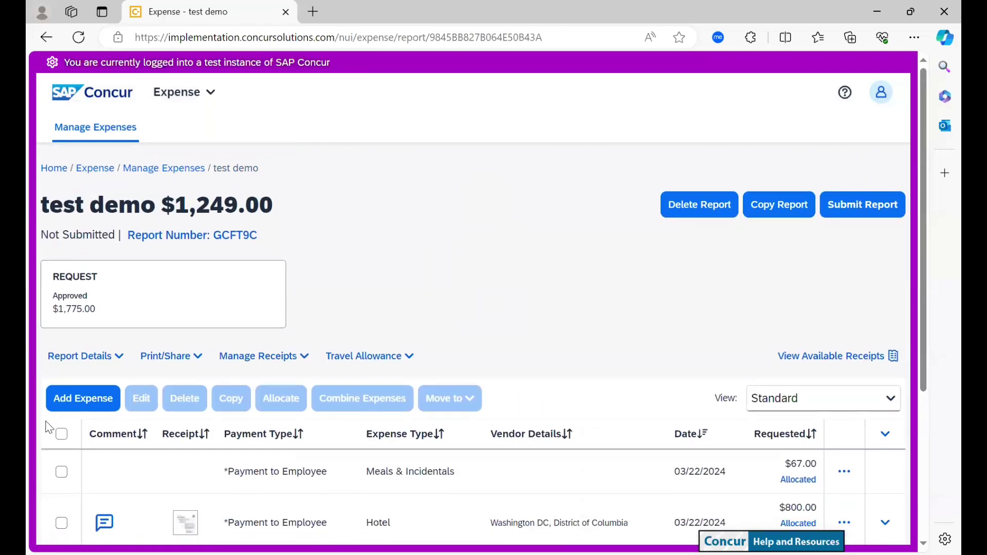
click(64, 438)
scroll(288, 282, down, 3)
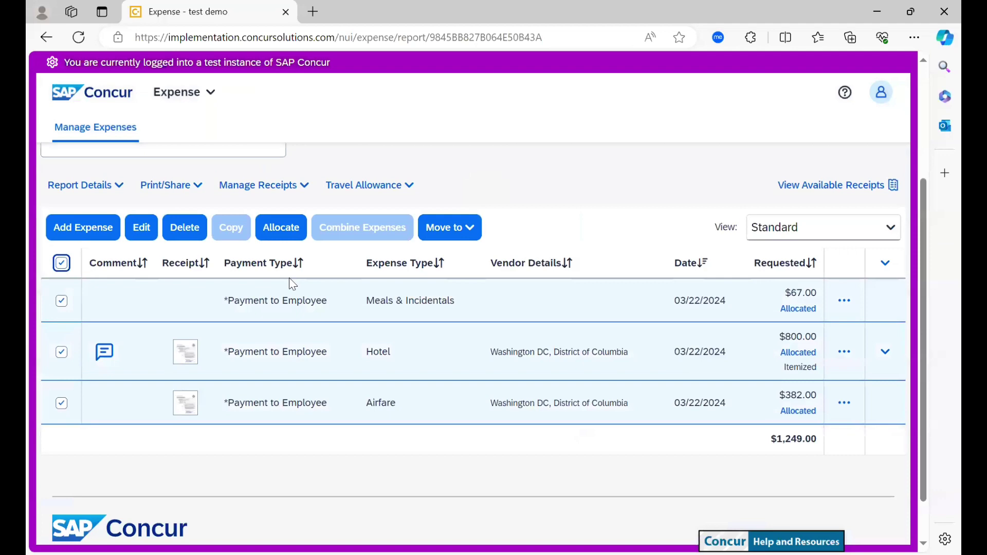
Allocate the selected expenses 100% to the Integrative Oceanography (SD) funding code and save
click(282, 228)
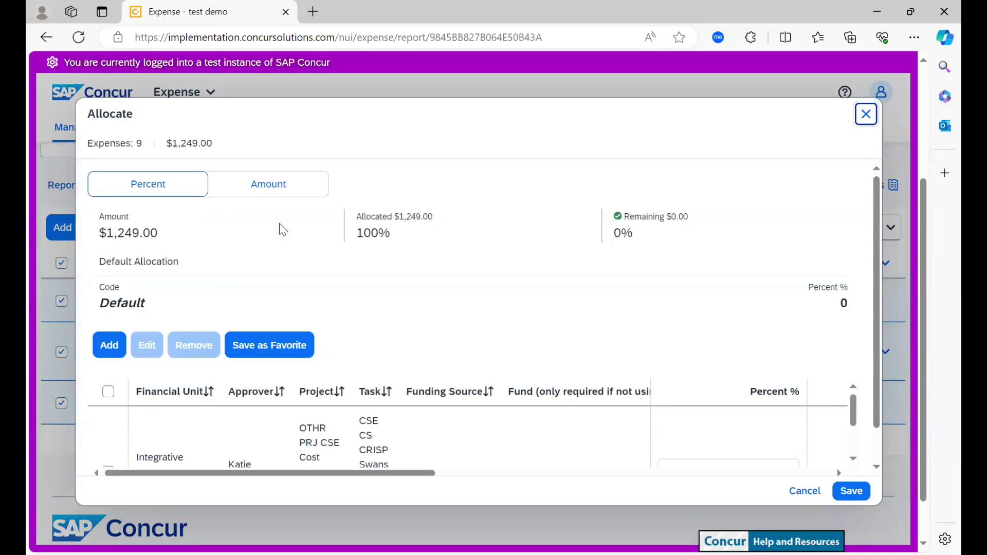
scroll(281, 228, down, 2)
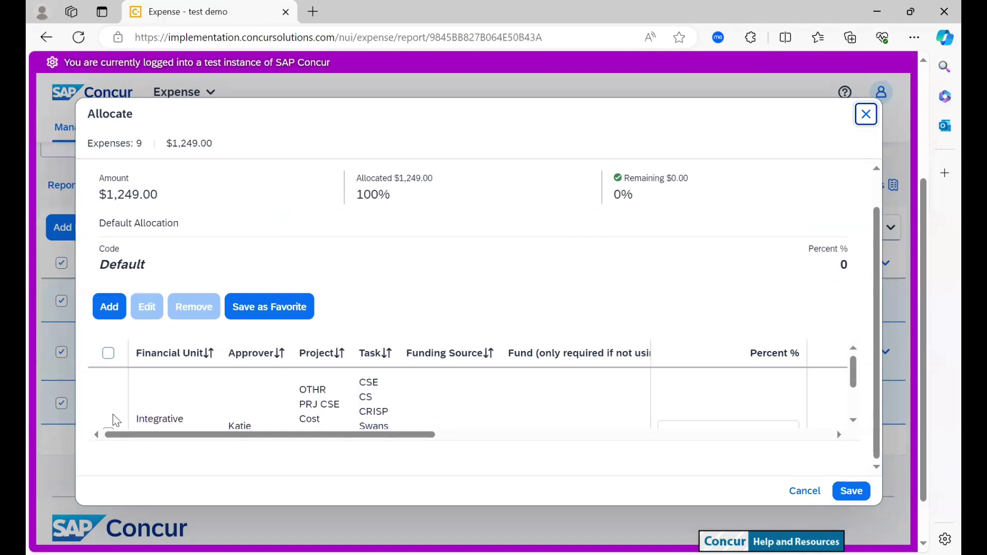
scroll(115, 421, down, 1)
click(108, 391)
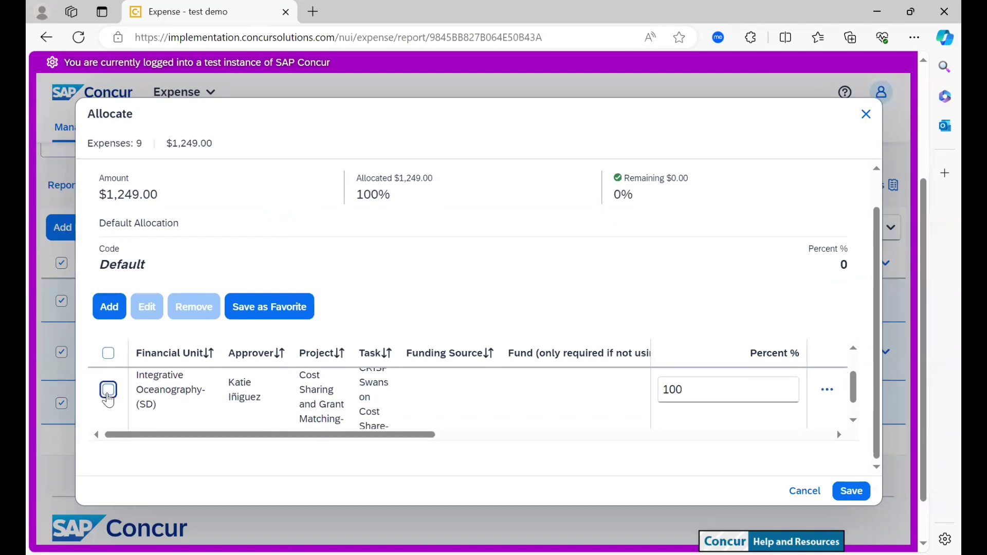
click(867, 493)
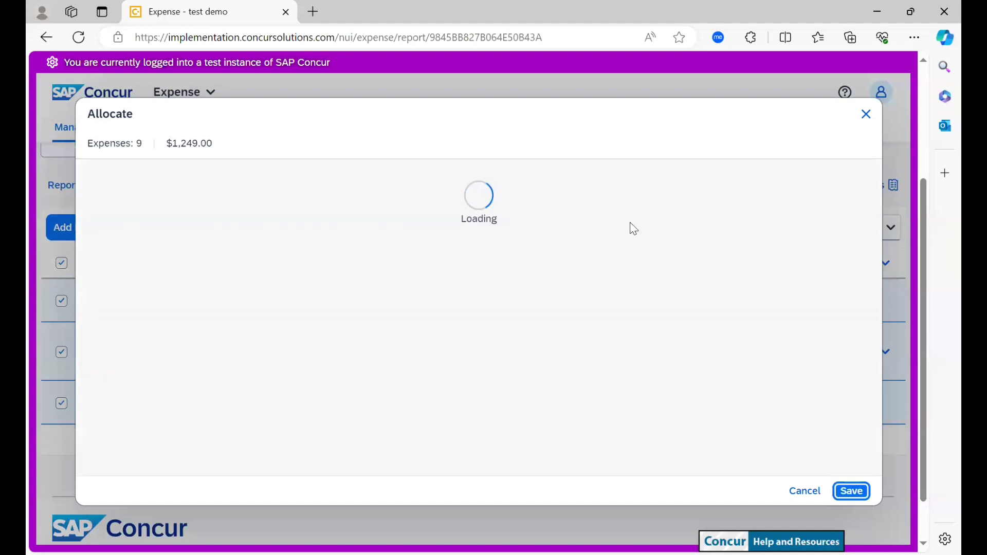